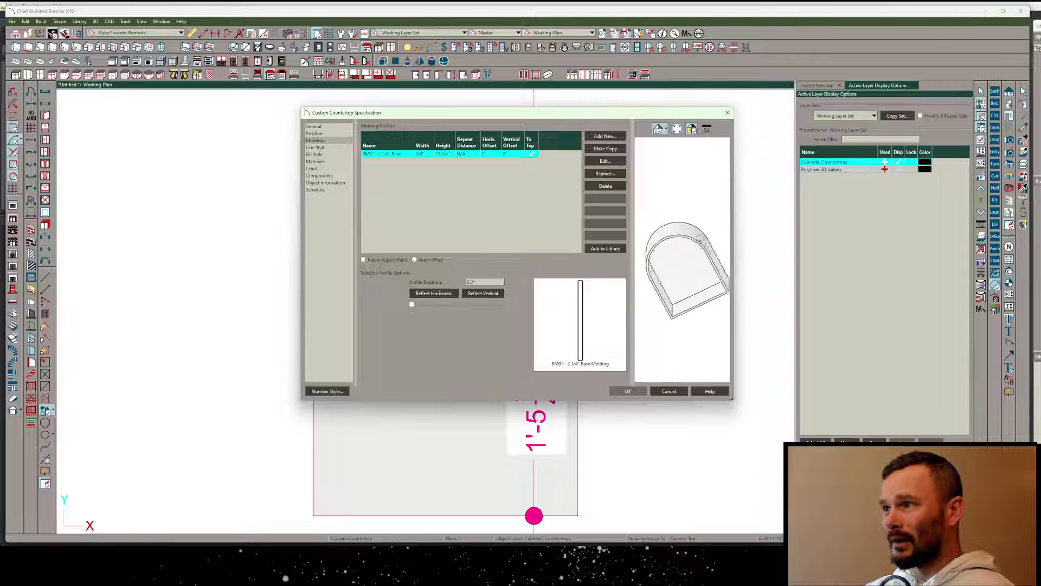
# - Accept the arched countertop's molding settings and create a full camera view looking at it from its upper-right side in plan
pyautogui.click(632, 393)
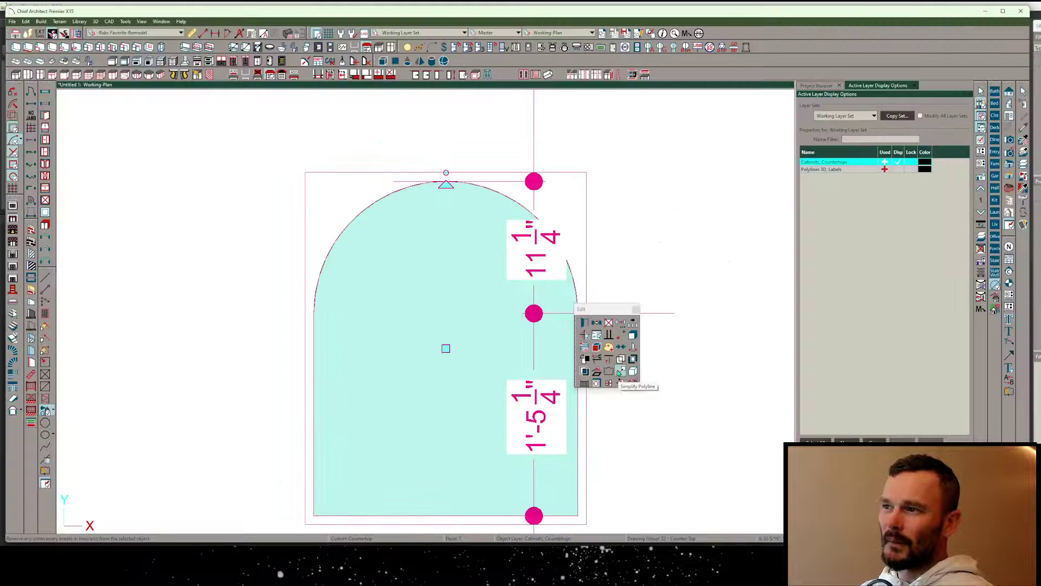
pyautogui.click(645, 494)
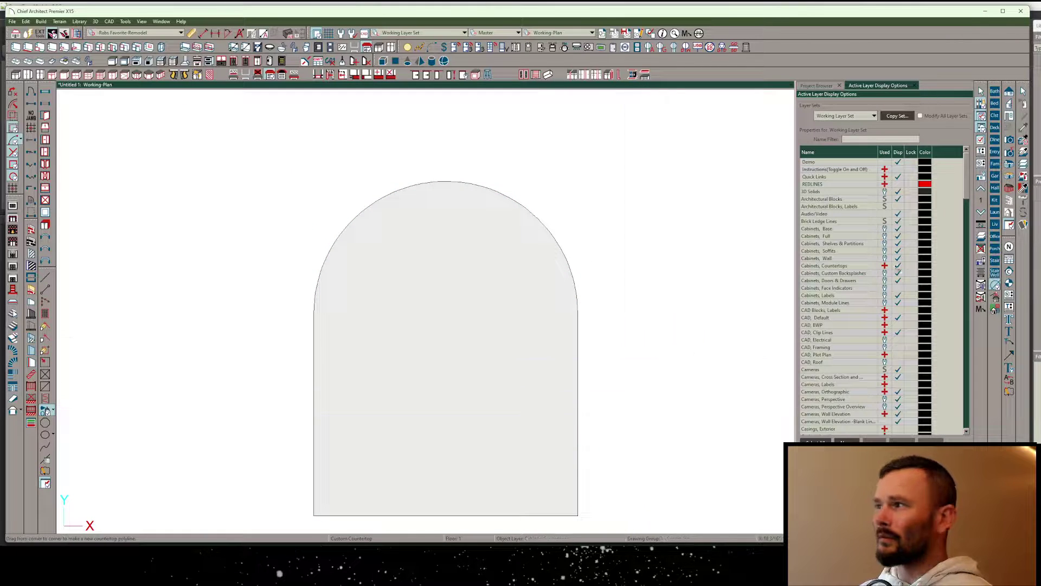
pyautogui.click(1009, 139)
pyautogui.moveTo(689, 110); pyautogui.dragTo(535, 220)
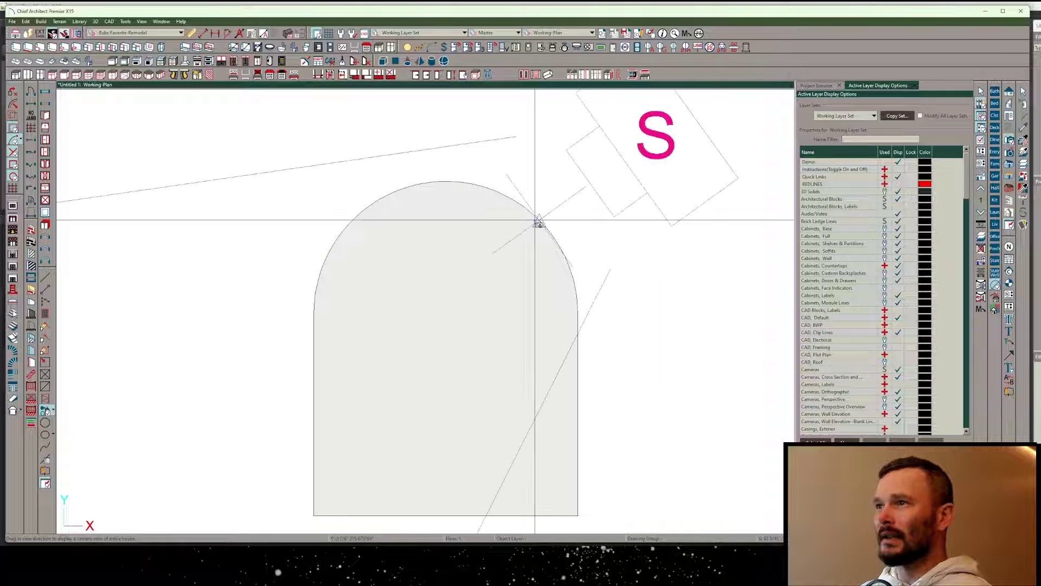
pyautogui.moveTo(472, 408)
pyautogui.mouseDown()
pyautogui.moveTo(477, 458)
pyautogui.moveTo(438, 372)
pyautogui.moveTo(226, 353)
pyautogui.moveTo(86, 386)
pyautogui.moveTo(202, 497)
pyautogui.moveTo(355, 484)
pyautogui.mouseUp()
# - Paint the arched countertop's top surface with the numbered, rainbow-coloured UV Mapper material
pyautogui.click(246, 528)
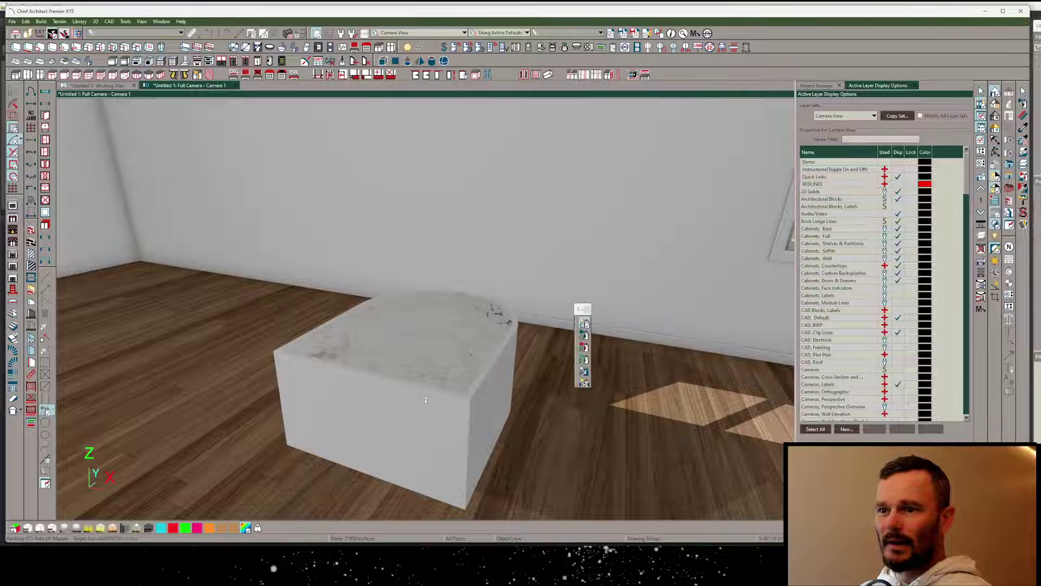
pyautogui.click(445, 334)
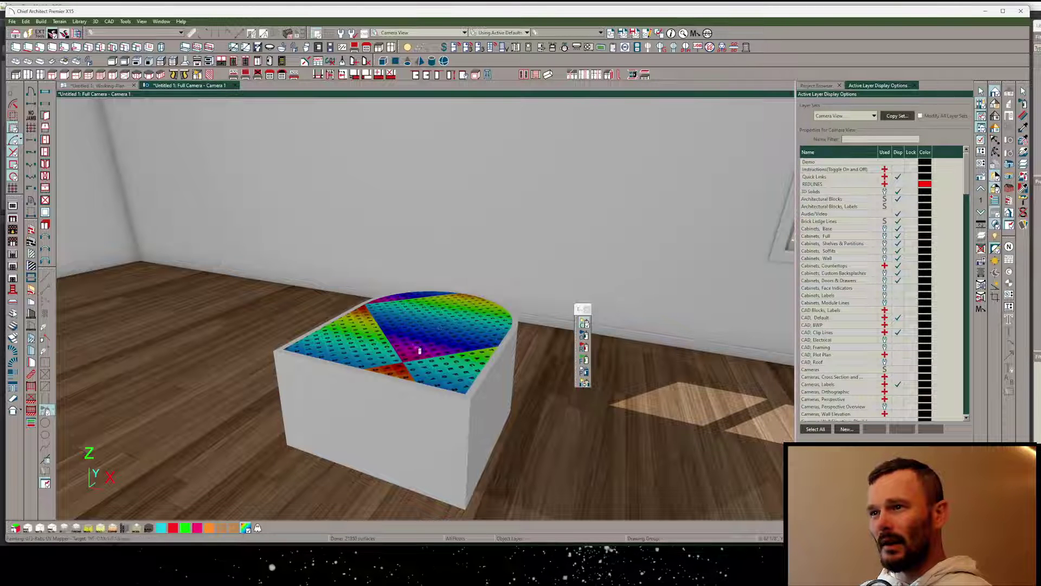
pyautogui.moveTo(444, 334); pyautogui.dragTo(276, 419)
# - Simplify the arched countertop's polyline to remove its unnecessary breaks
pyautogui.moveTo(276, 419); pyautogui.dragTo(441, 413, button='middle')
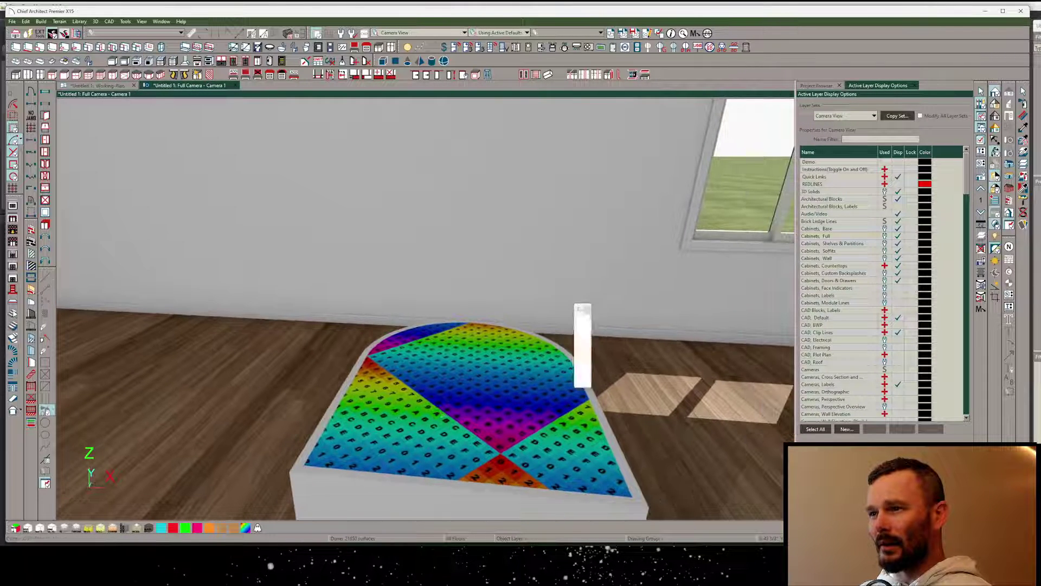
pyautogui.press('space')
pyautogui.click(412, 383)
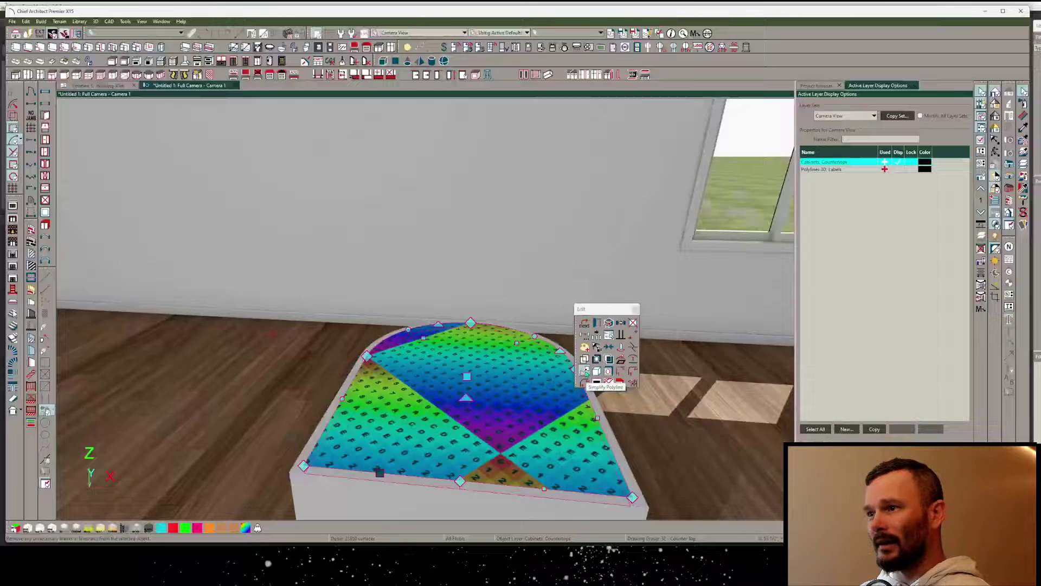
pyautogui.click(585, 372)
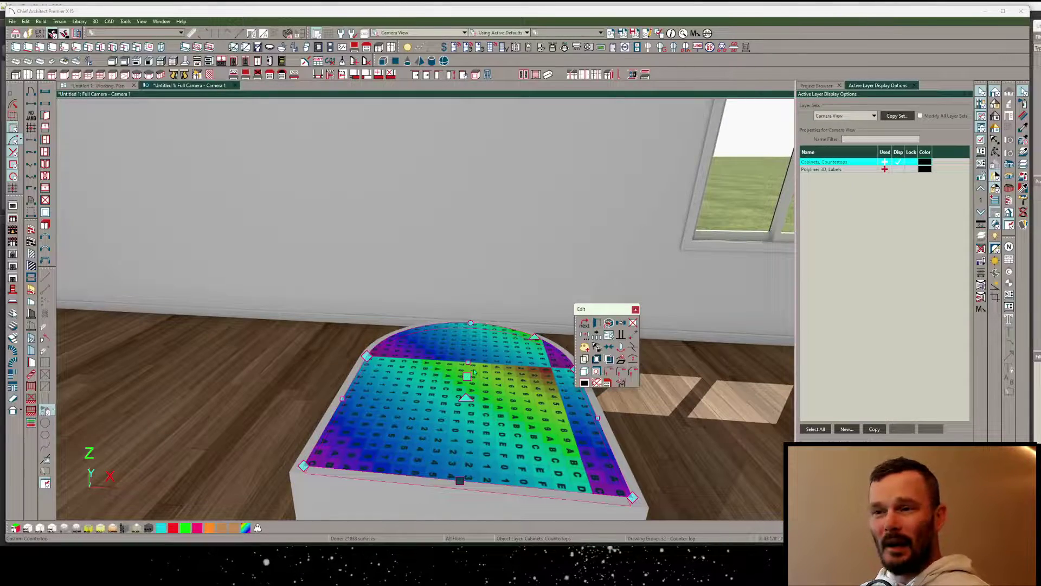
pyautogui.moveTo(474, 372); pyautogui.dragTo(469, 324, button='middle')
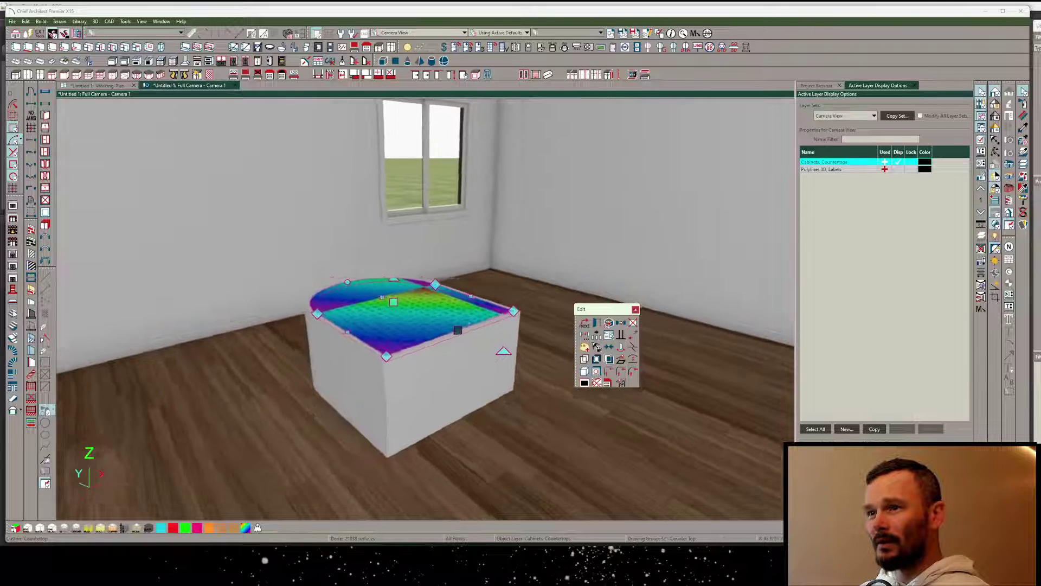
# - Convert the countertop to a symbol in the Cabinet Door/Drawer category, added to the library, with advanced options shown
pyautogui.scroll(4, 469, 324)
pyautogui.moveTo(521, 347); pyautogui.dragTo(468, 347, button='middle')
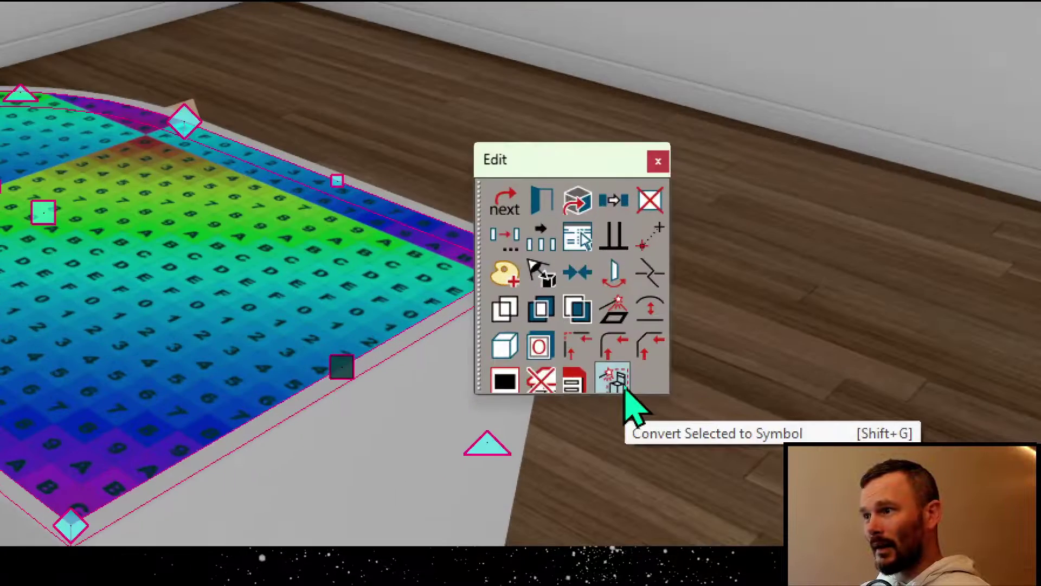
pyautogui.click(625, 387)
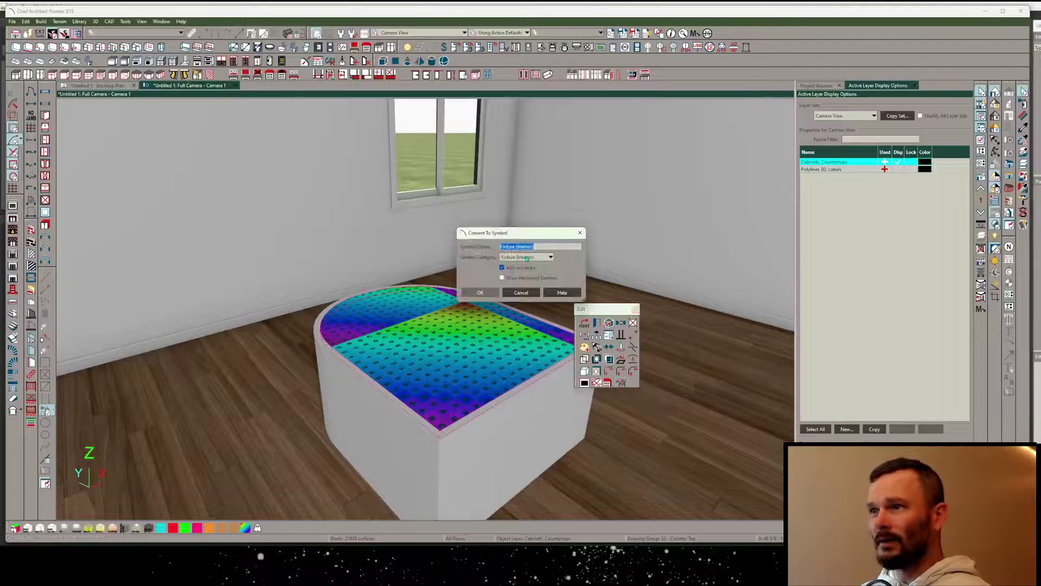
pyautogui.click(526, 257)
pyautogui.click(524, 267)
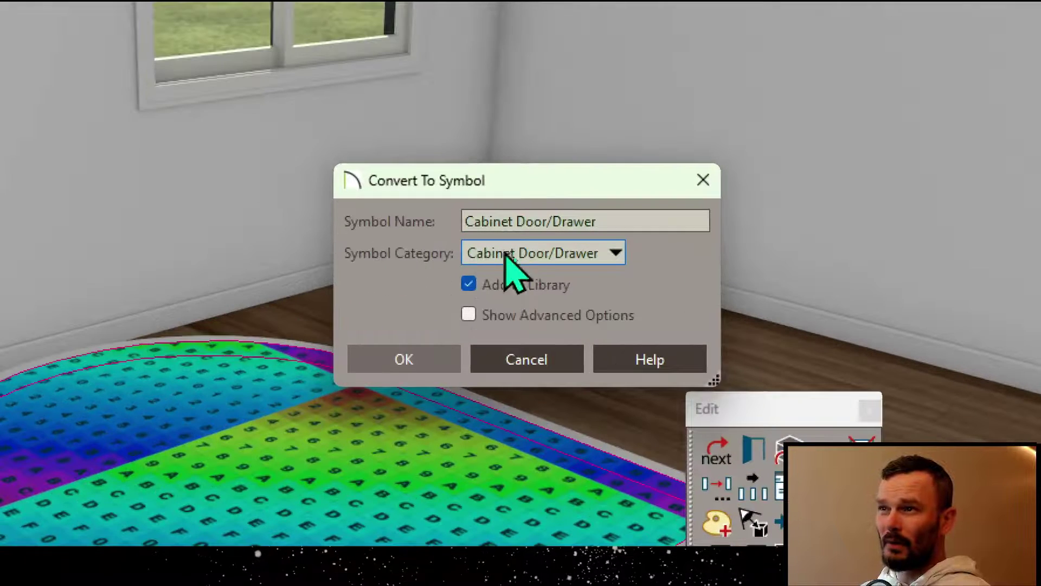
pyautogui.click(470, 315)
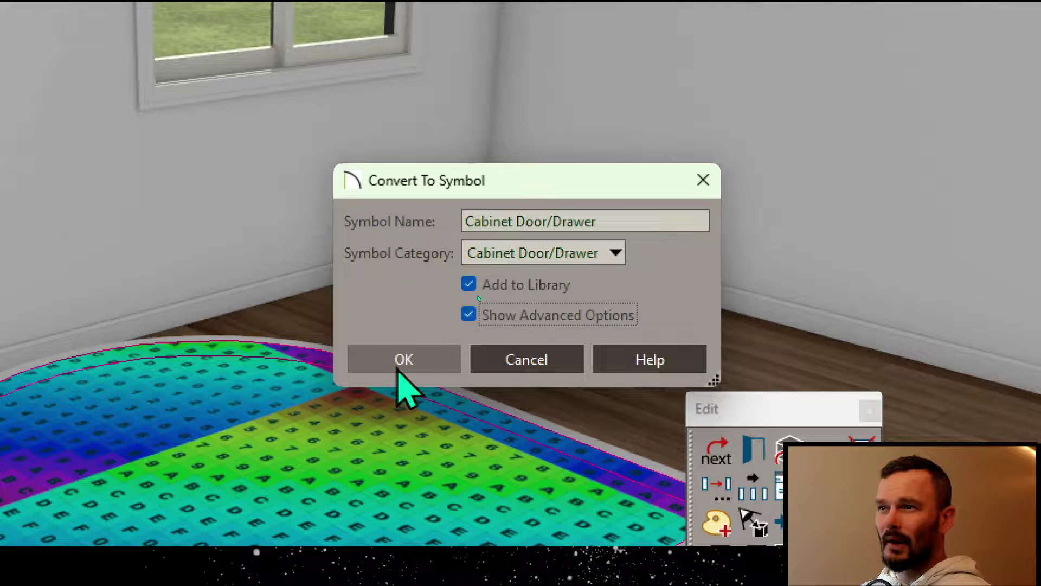
pyautogui.click(402, 363)
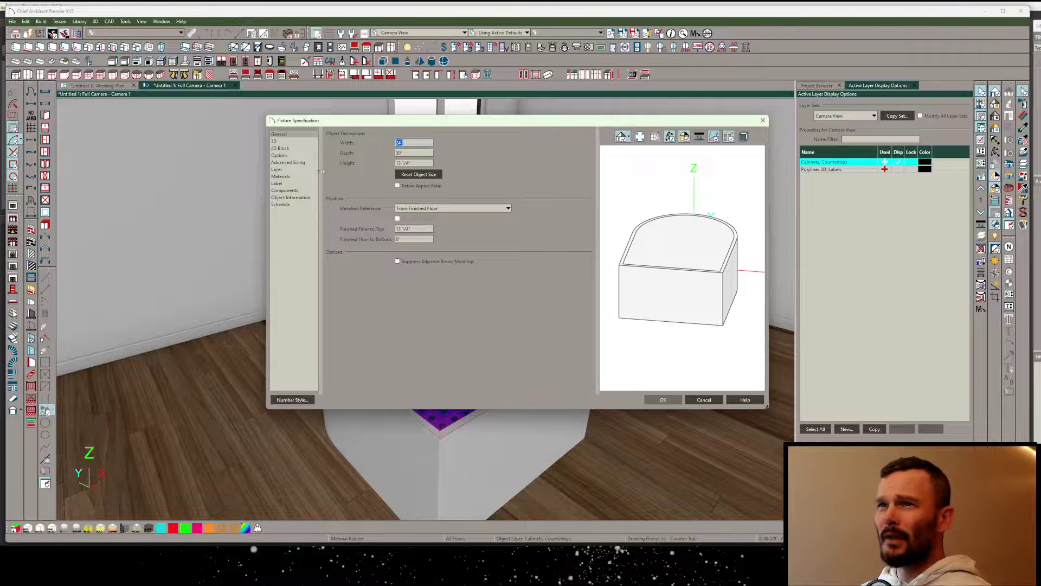
# - Name the symbol "Arched Cabinet Door(Cabinet Door)" in its 3D settings
pyautogui.click(277, 142)
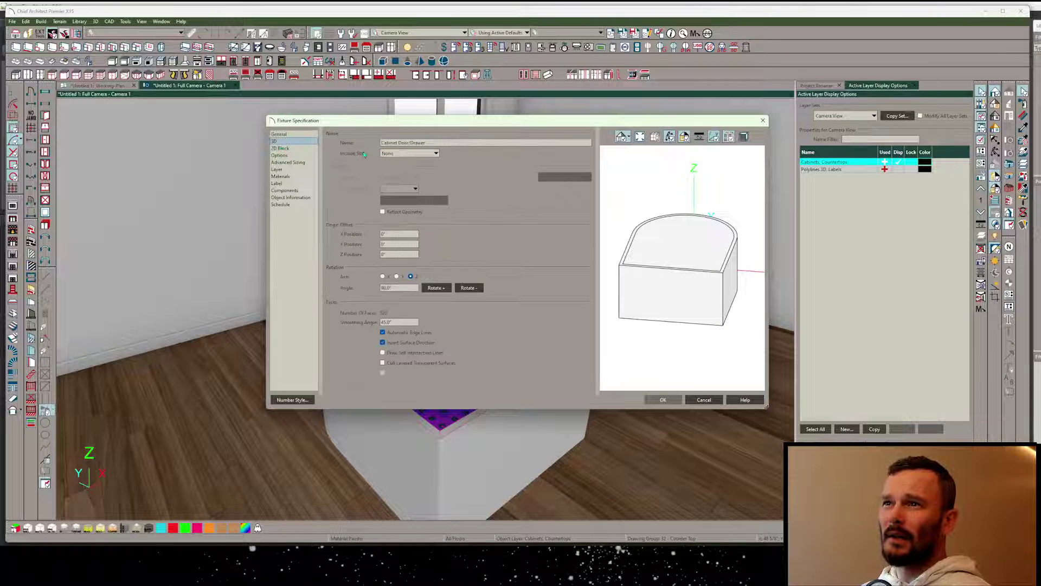
pyautogui.moveTo(443, 144); pyautogui.dragTo(334, 143)
pyautogui.write('A')
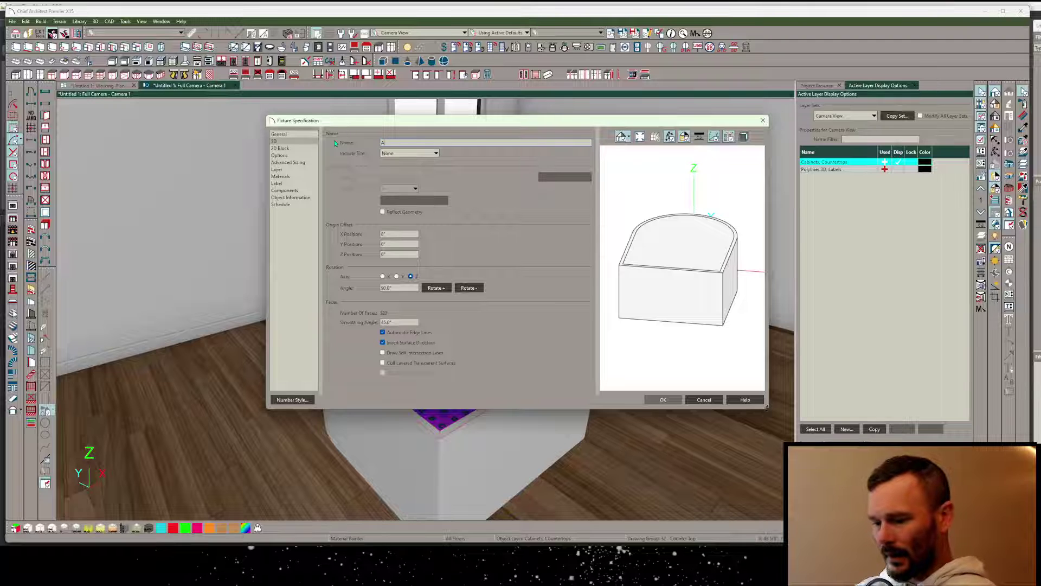
pyautogui.write('rched Cabinet')
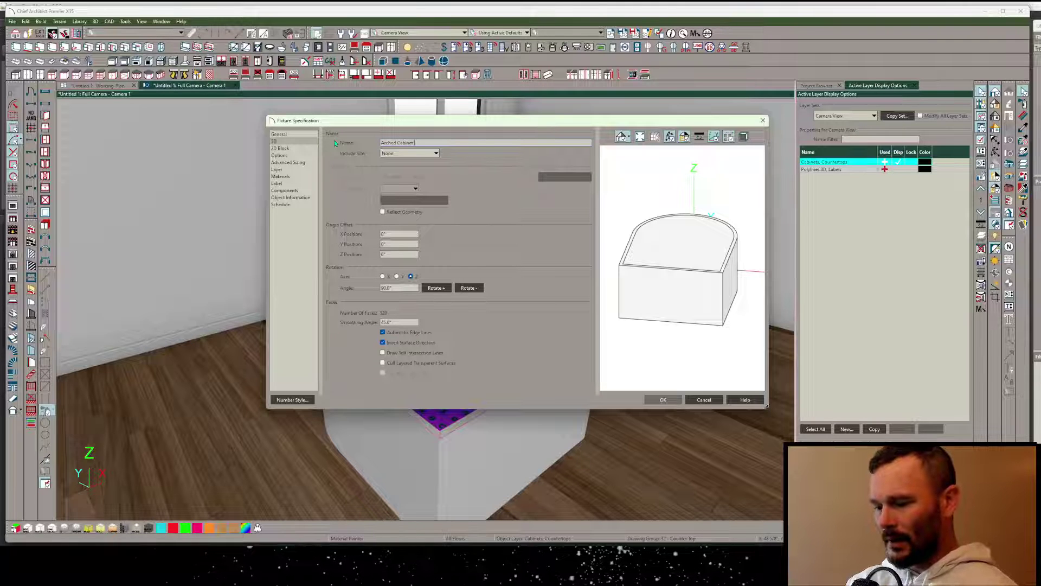
pyautogui.write(' Door')
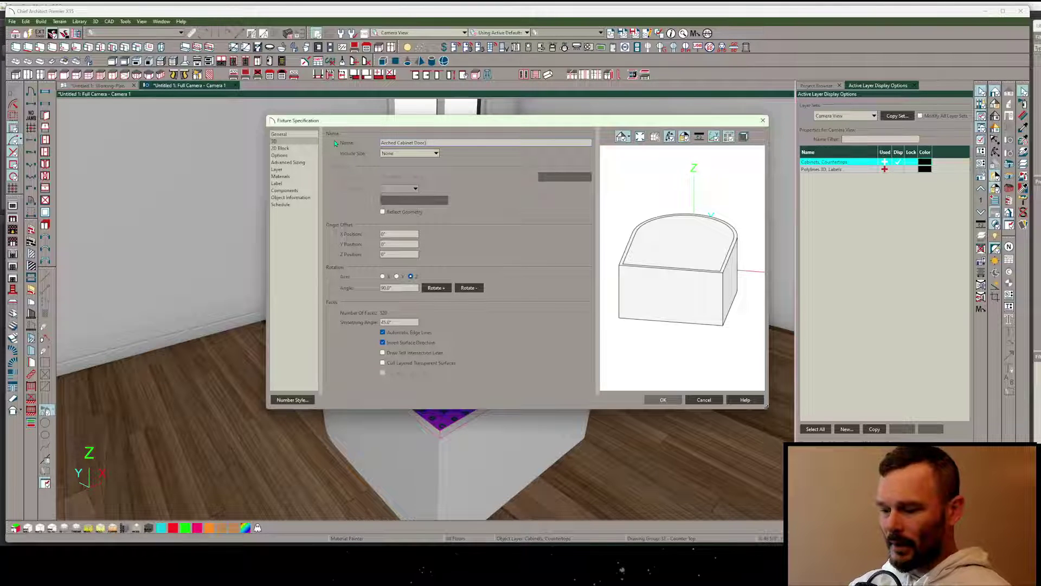
pyautogui.write('(Ca')
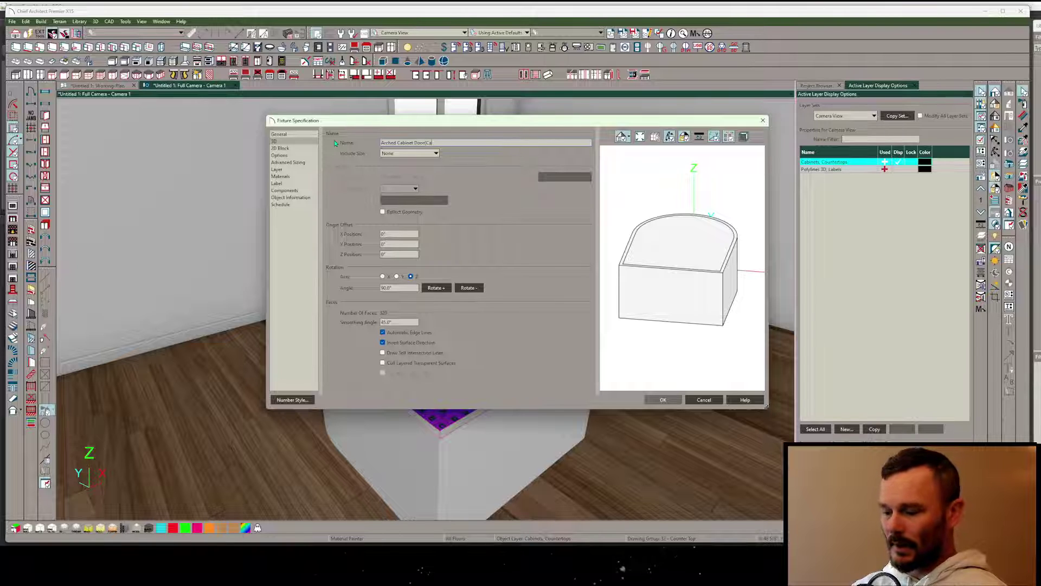
pyautogui.write('bin')
pyautogui.write('et F')
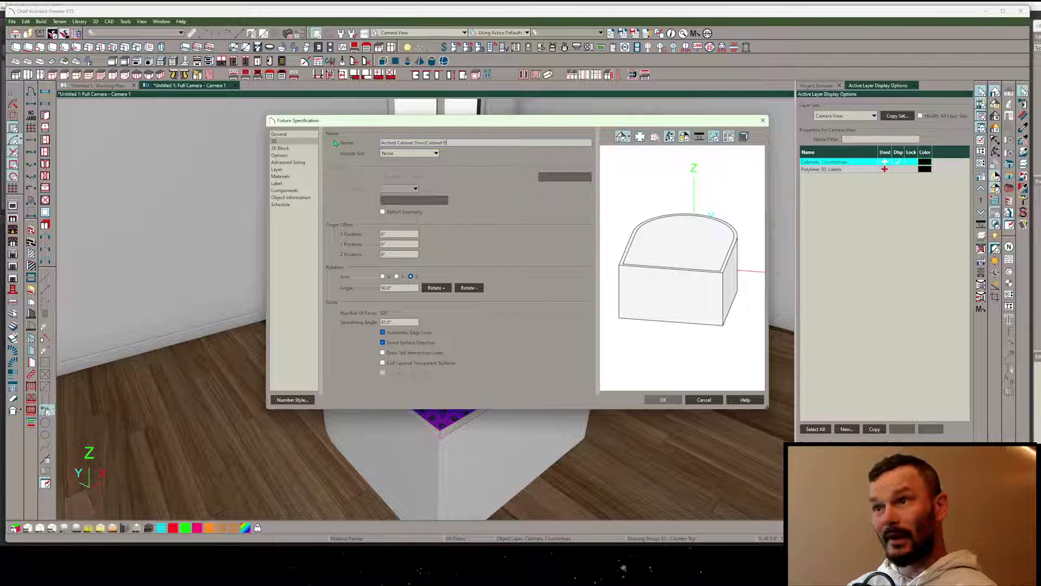
pyautogui.write('oor)')
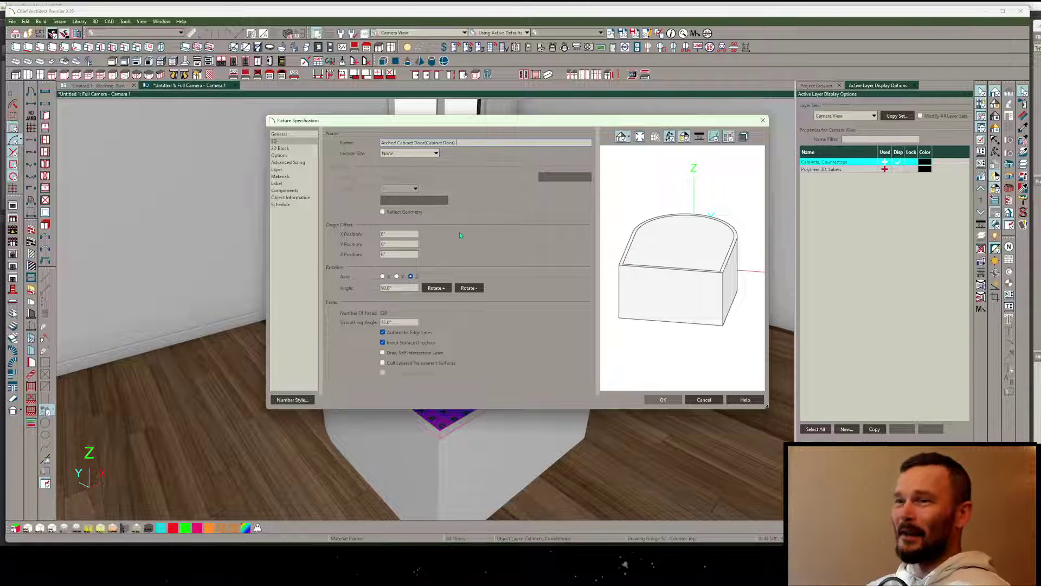
# - Rotate the symbol by 90° about its X axis so the arch stands upright
pyautogui.moveTo(673, 277)
pyautogui.mouseDown()
pyautogui.moveTo(684, 286)
pyautogui.moveTo(664, 270)
pyautogui.mouseUp()
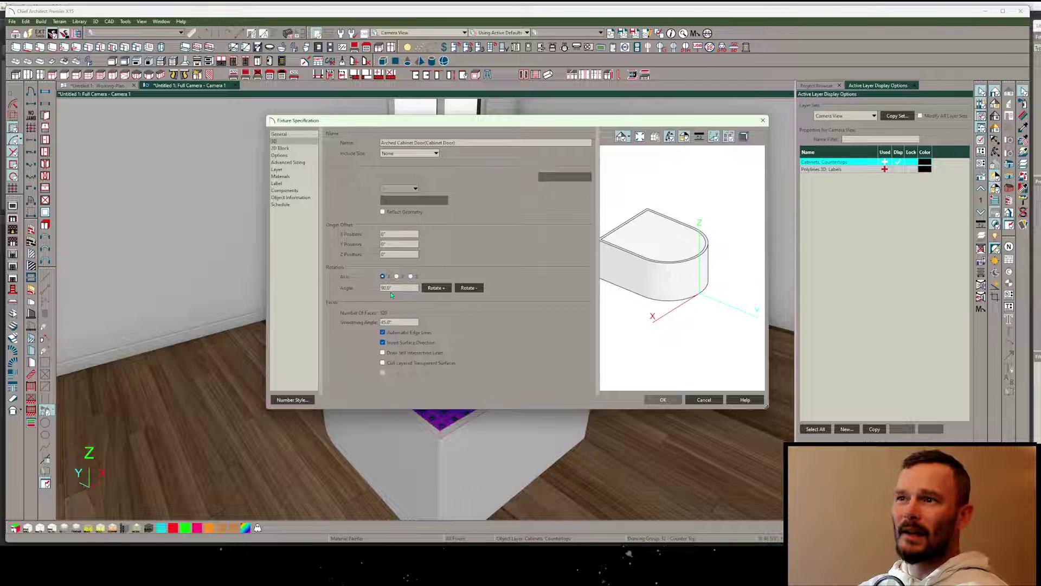
pyautogui.click(435, 289)
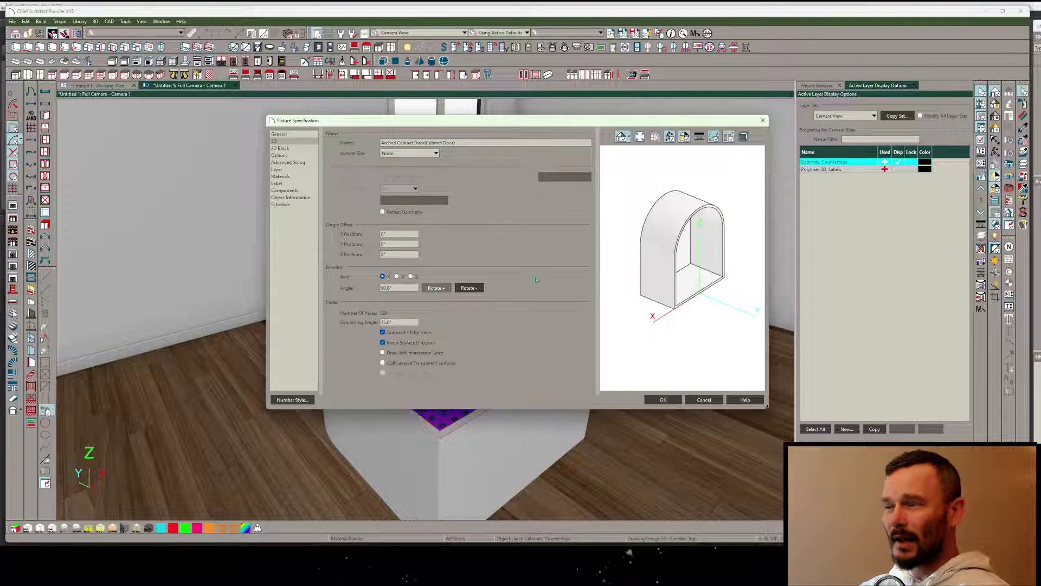
pyautogui.moveTo(666, 301); pyautogui.dragTo(675, 305)
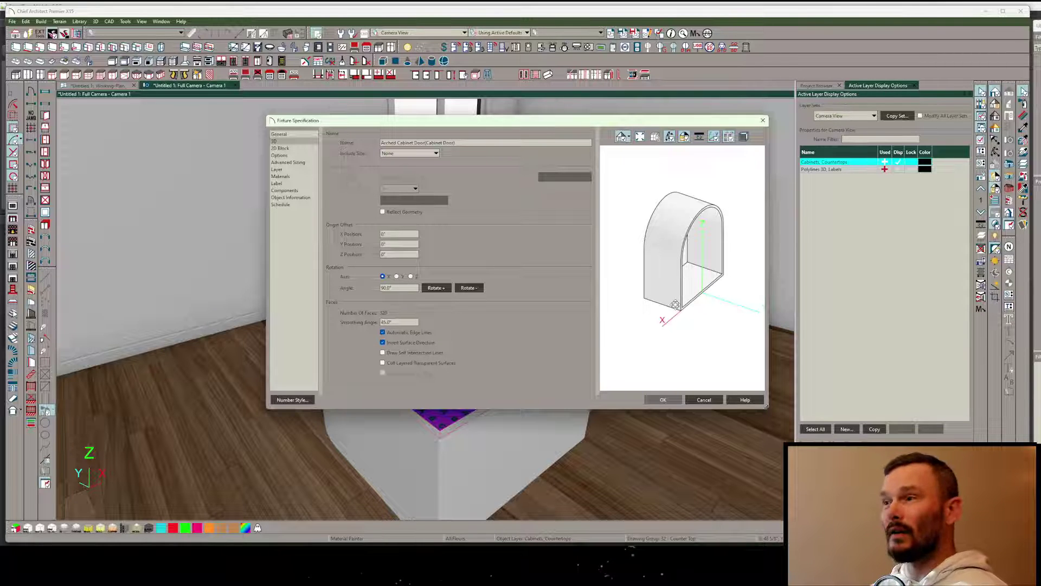
pyautogui.moveTo(675, 305); pyautogui.dragTo(702, 297)
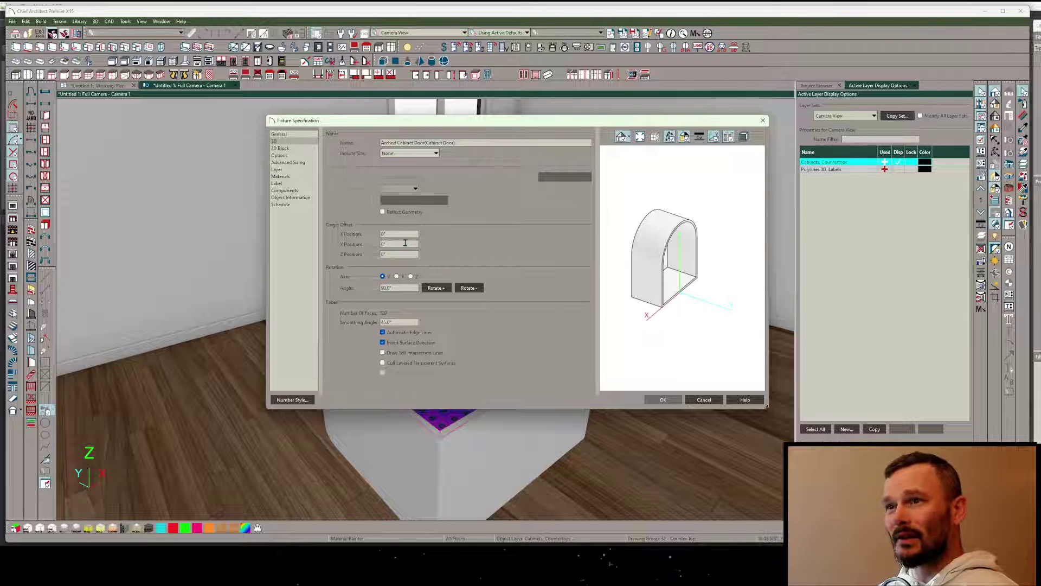
# - Set the symbol's Y origin offset to 13 1/4" and check the origin against its lower edge in the preview
pyautogui.doubleClick(405, 244)
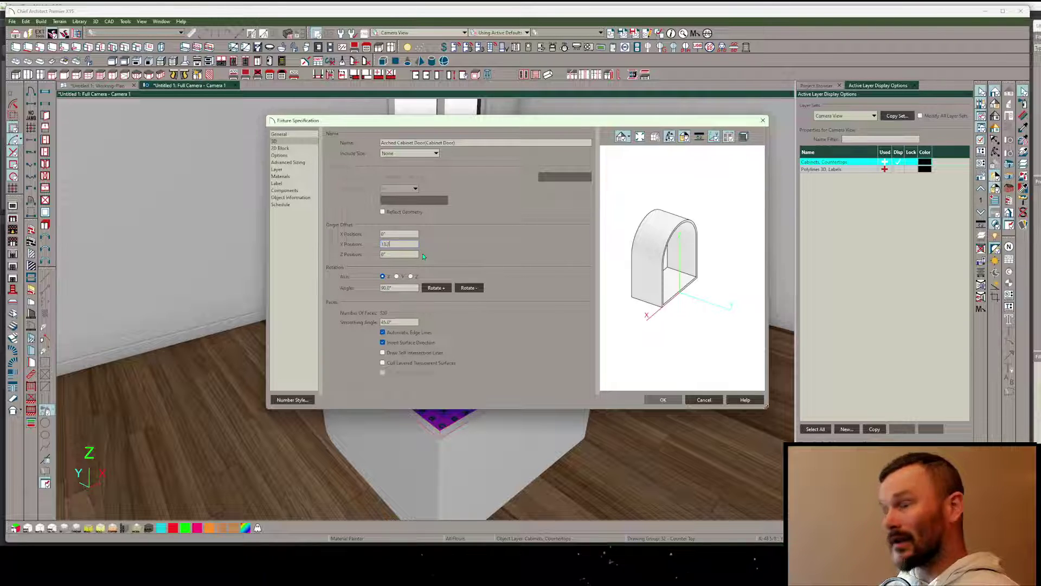
pyautogui.press('Tab')
pyautogui.moveTo(677, 289); pyautogui.dragTo(806, 288)
pyautogui.scroll(3, 697, 279)
pyautogui.moveTo(698, 279); pyautogui.dragTo(694, 325, button='middle')
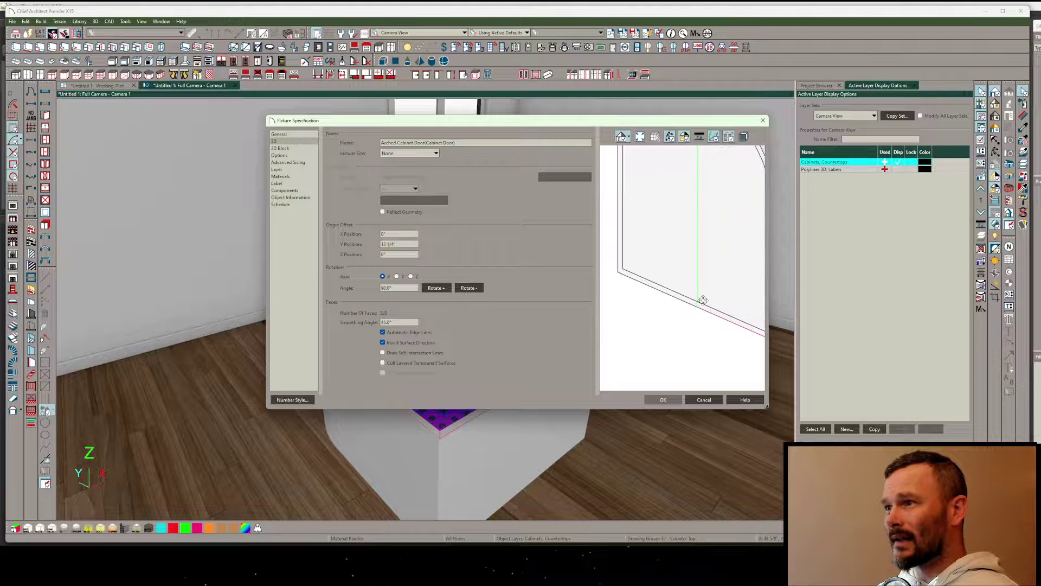
# - Show the symbol's bounding box in the preview and examine how the geometry sits relative to it
pyautogui.scroll(-7, 703, 300)
pyautogui.moveTo(730, 283); pyautogui.dragTo(686, 297, button='middle')
pyautogui.scroll(-1, 685, 297)
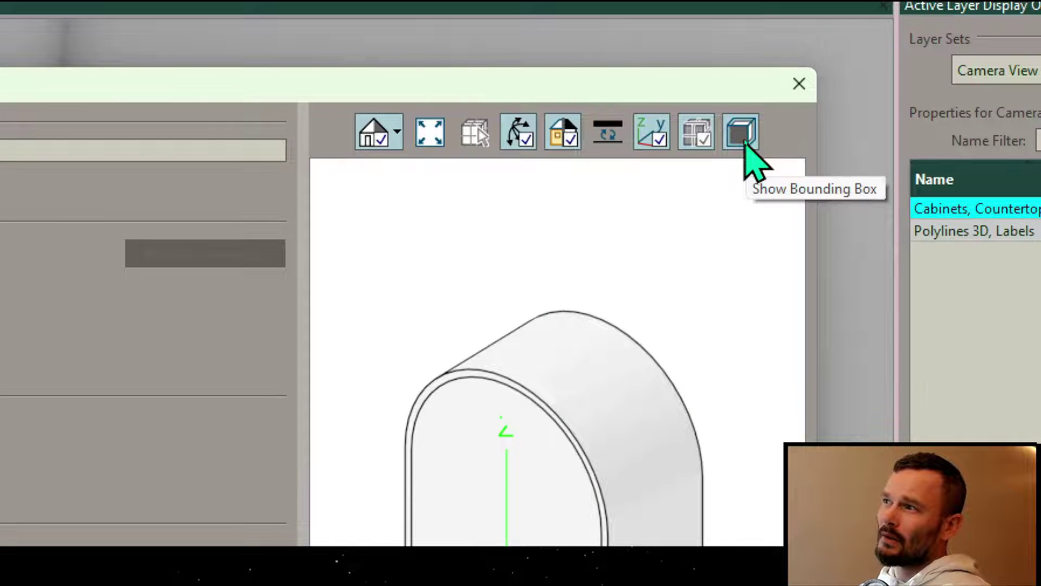
pyautogui.click(744, 139)
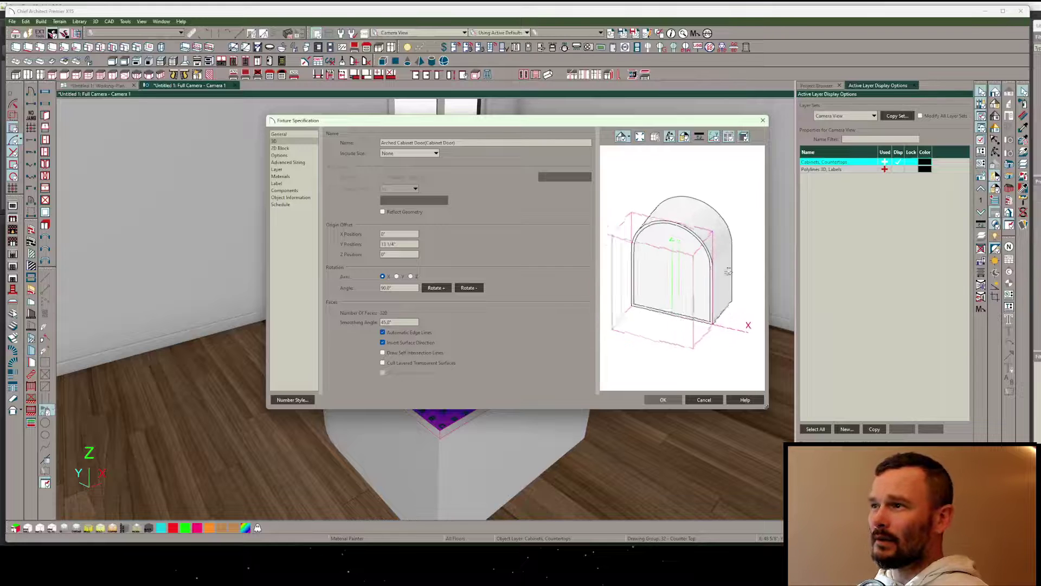
pyautogui.moveTo(729, 271); pyautogui.dragTo(690, 266)
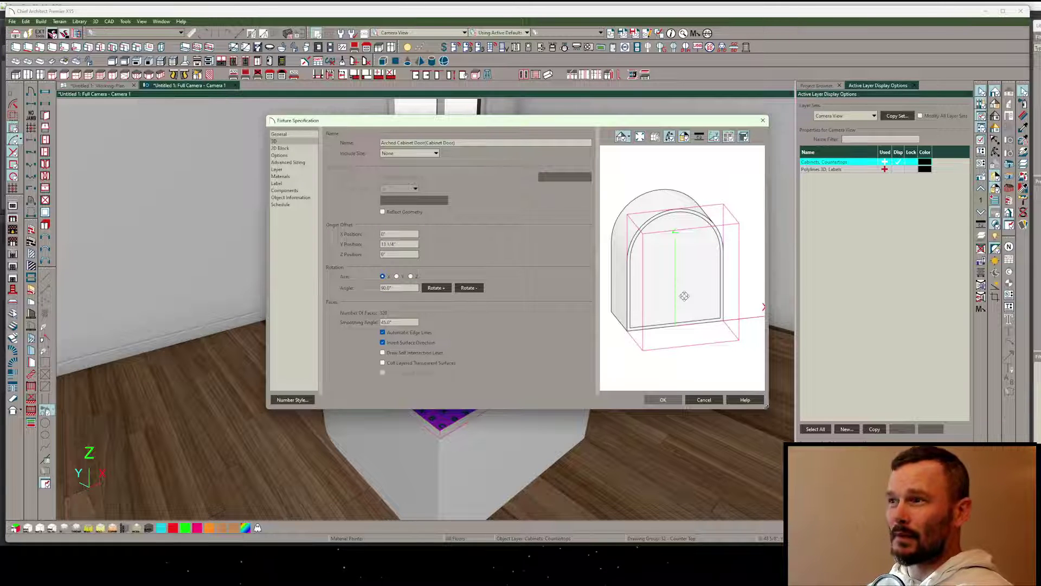
# - Make object dimension changes update the bounding box spacing instead of the 3D geometry, and set the left and right spacing to -3/4"
pyautogui.click(288, 162)
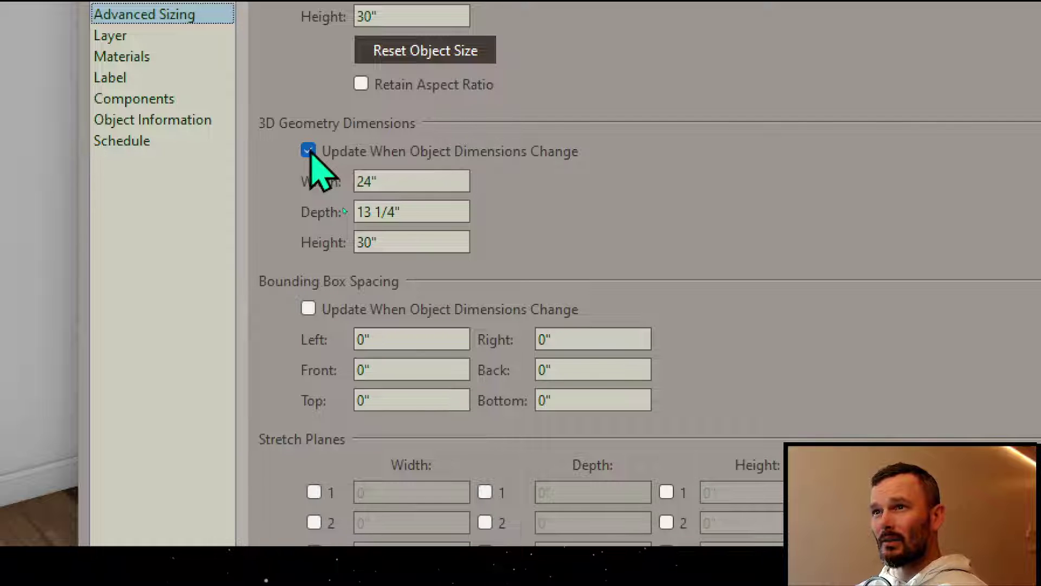
pyautogui.click(308, 151)
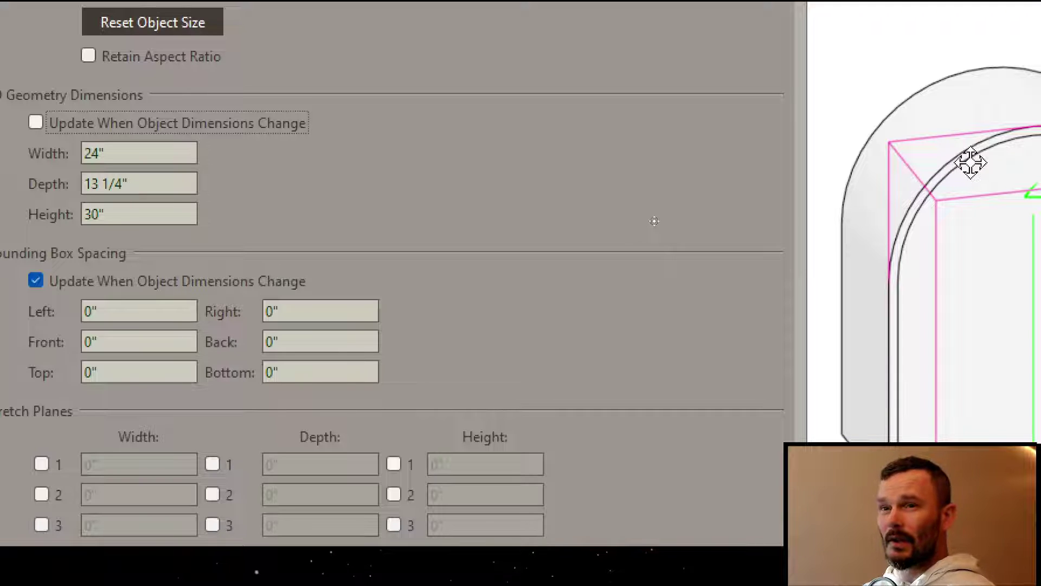
pyautogui.doubleClick(103, 311)
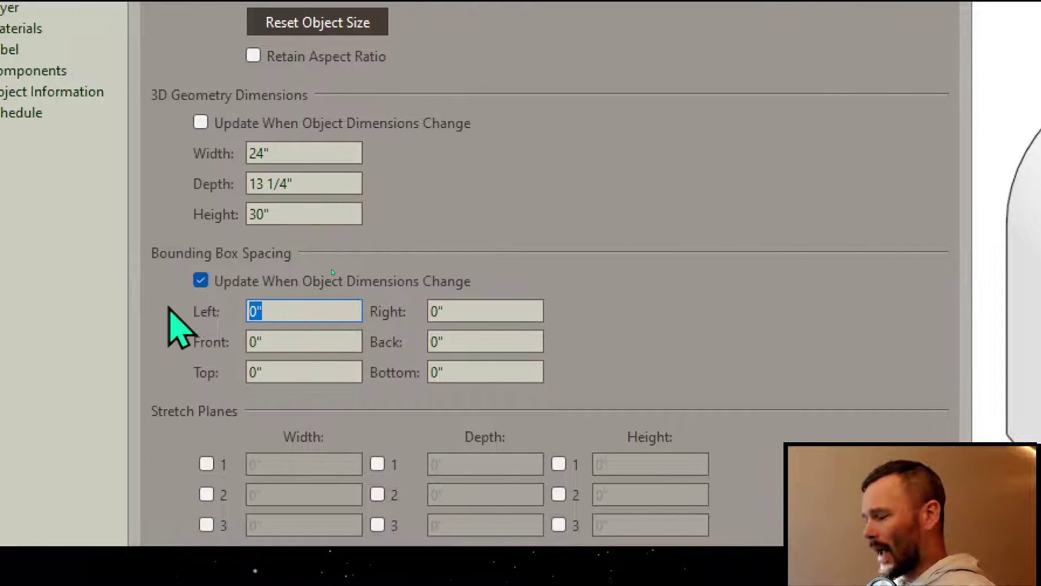
pyautogui.write('-3/4')
pyautogui.press('Tab')
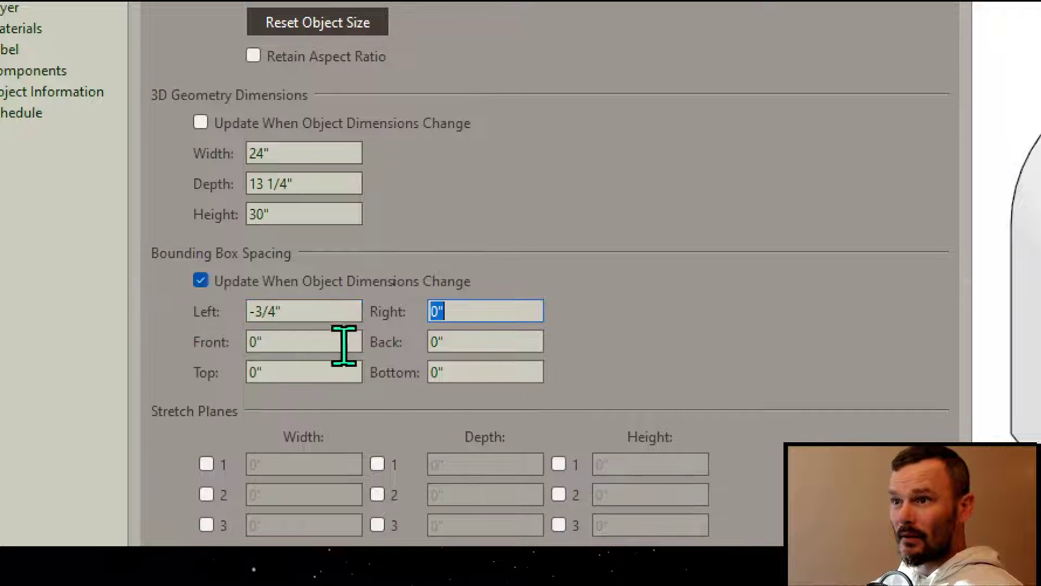
pyautogui.write('-3')
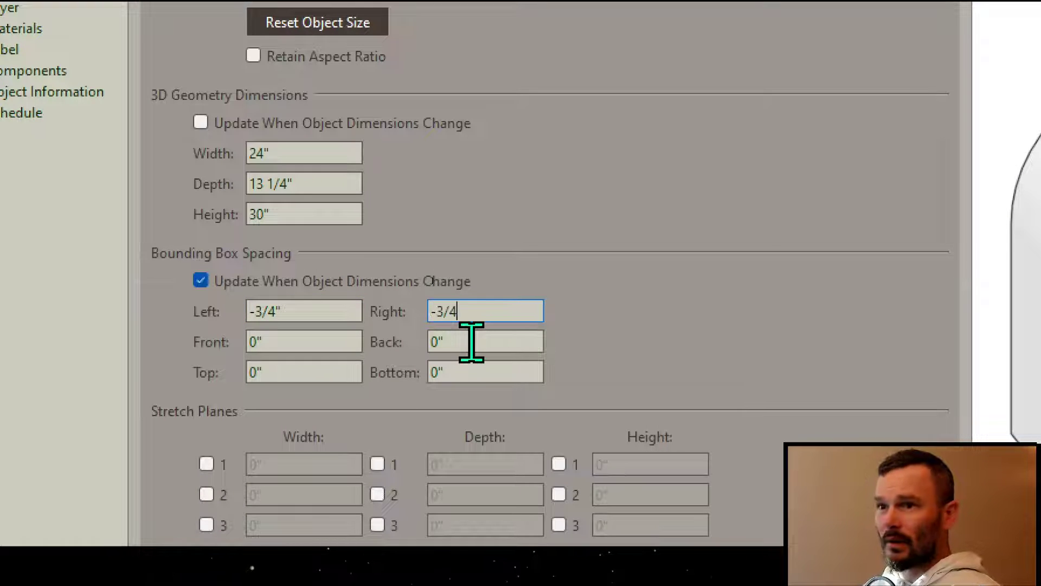
pyautogui.write('/4')
pyautogui.press('Tab')
# - Set the symbol's top and bottom bounding box spacing to -3/4", leaving the front and back spacing as they are
pyautogui.press('Tab')
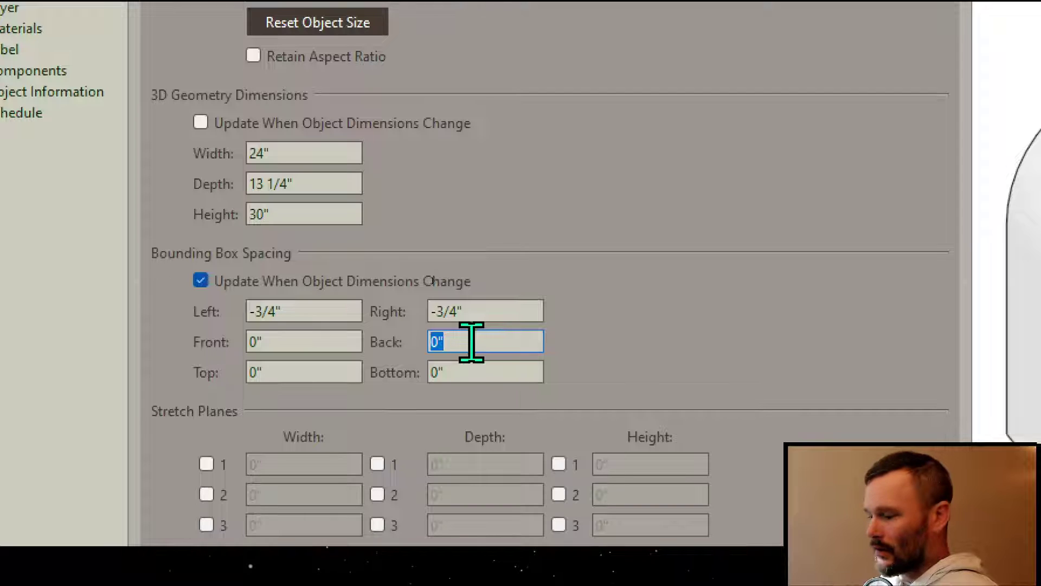
pyautogui.press('Tab')
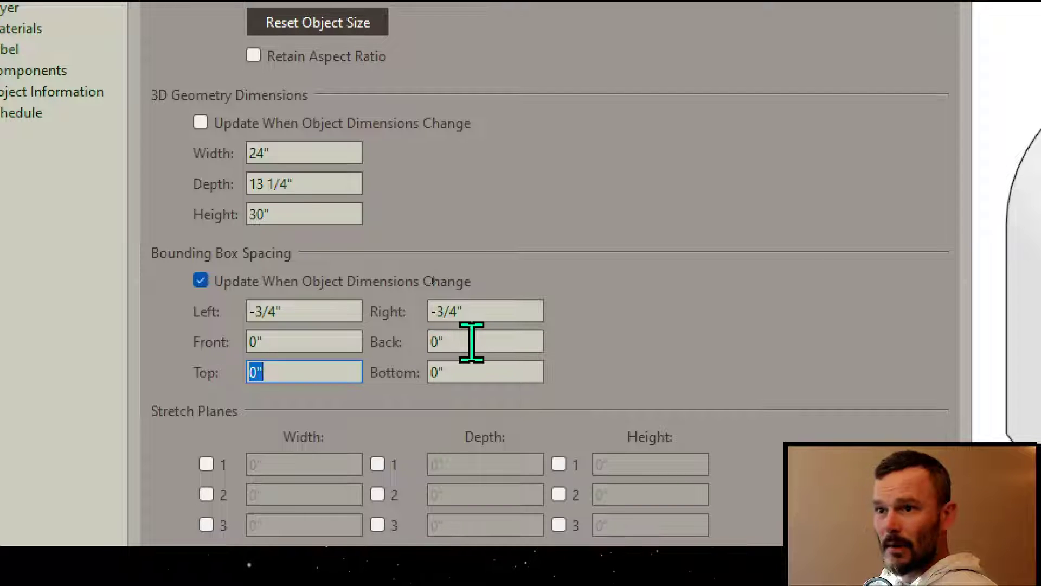
pyautogui.write('-3/4')
pyautogui.press('Tab')
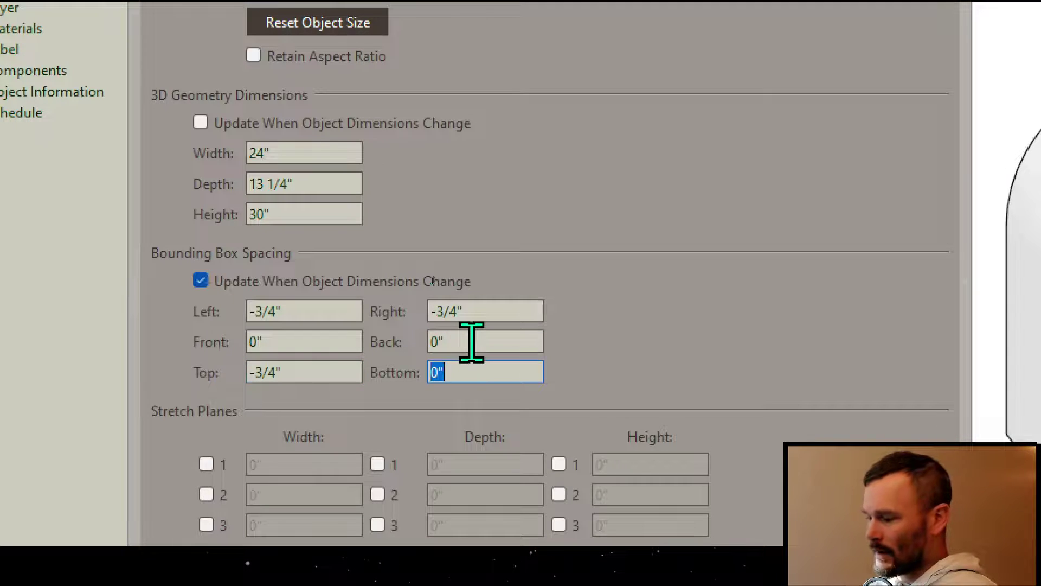
pyautogui.write('-3/4')
pyautogui.press('Tab')
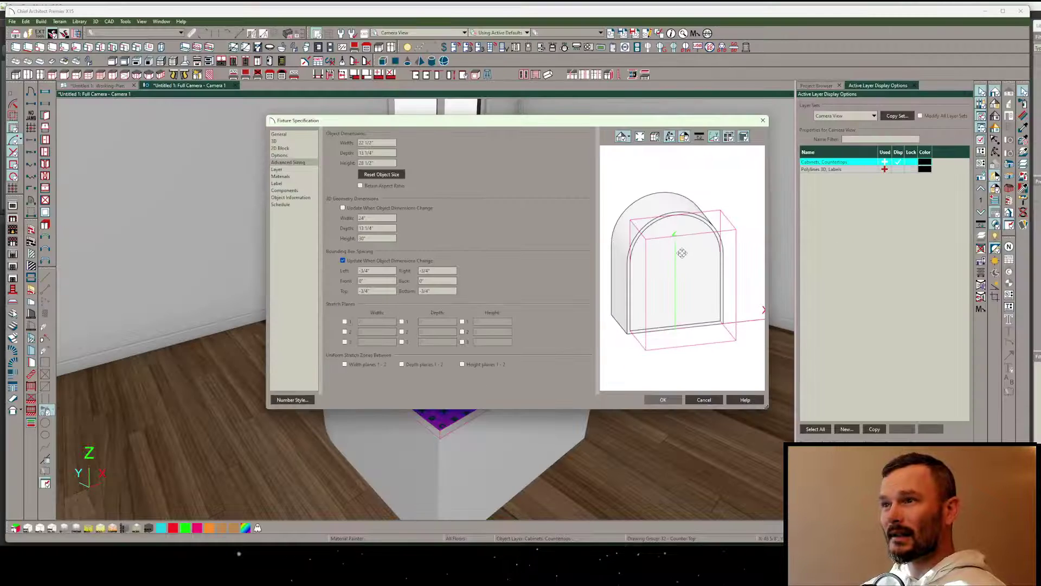
# - Generate a new 2D block for the rotated door symbol and accept the fixture specification
pyautogui.press('Up')
pyautogui.press('Up')
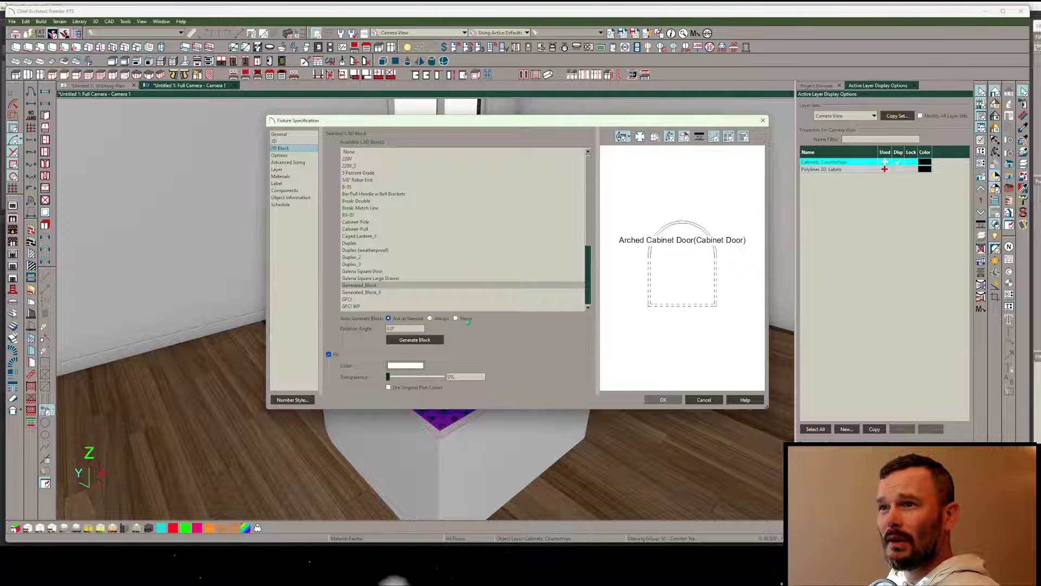
pyautogui.click(404, 340)
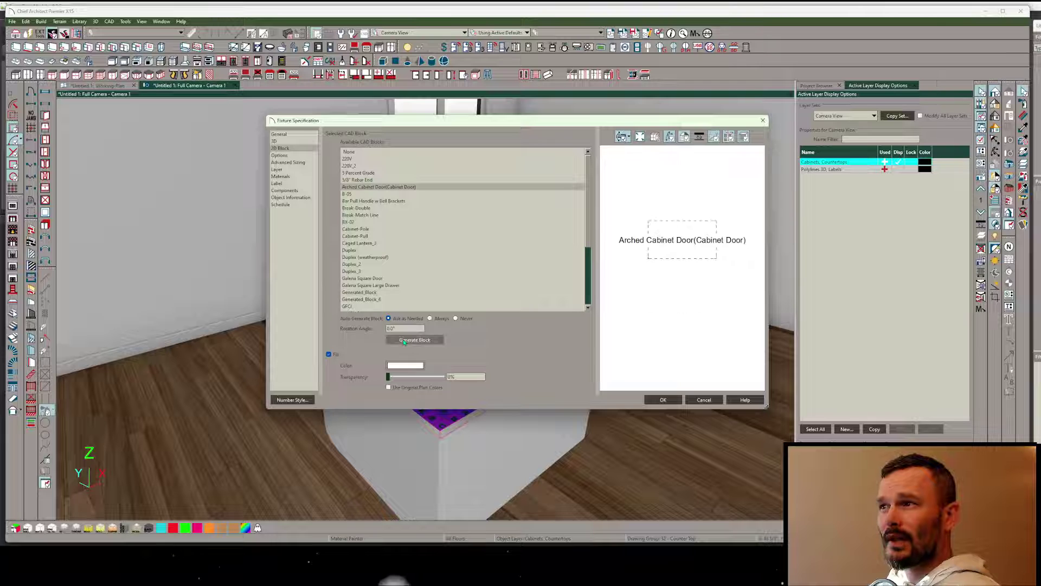
pyautogui.click(664, 400)
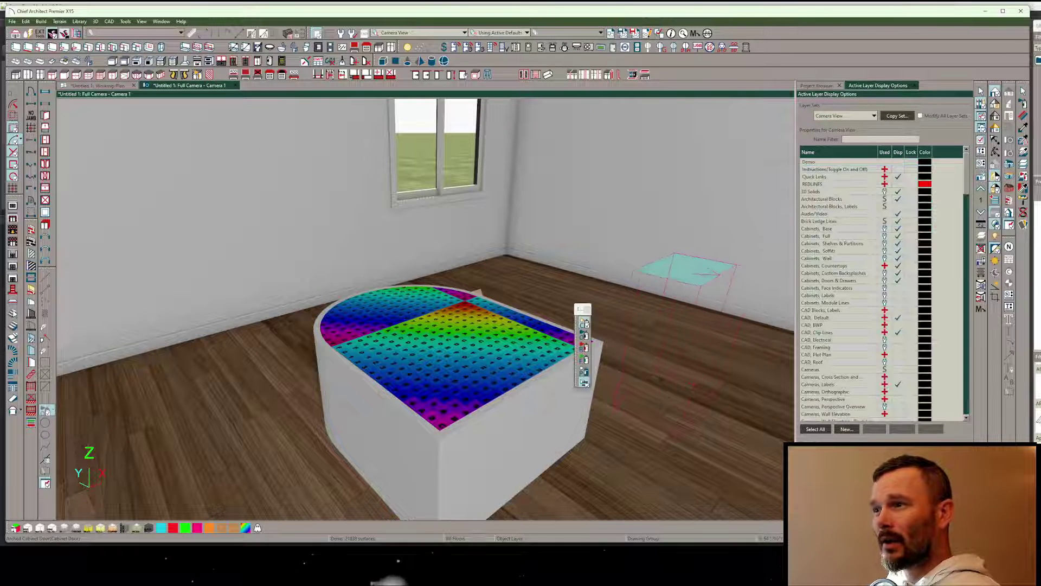
# - Place a wall cabinet on the empty wall beside the window
pyautogui.press('space')
pyautogui.moveTo(578, 335); pyautogui.dragTo(498, 324, button='middle')
pyautogui.scroll(3, 498, 324)
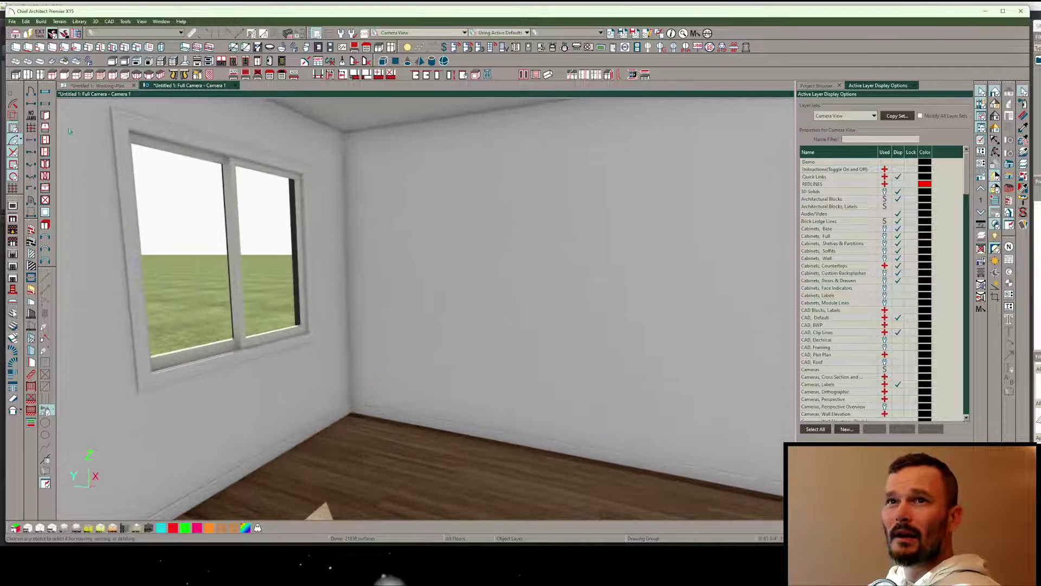
pyautogui.click(27, 75)
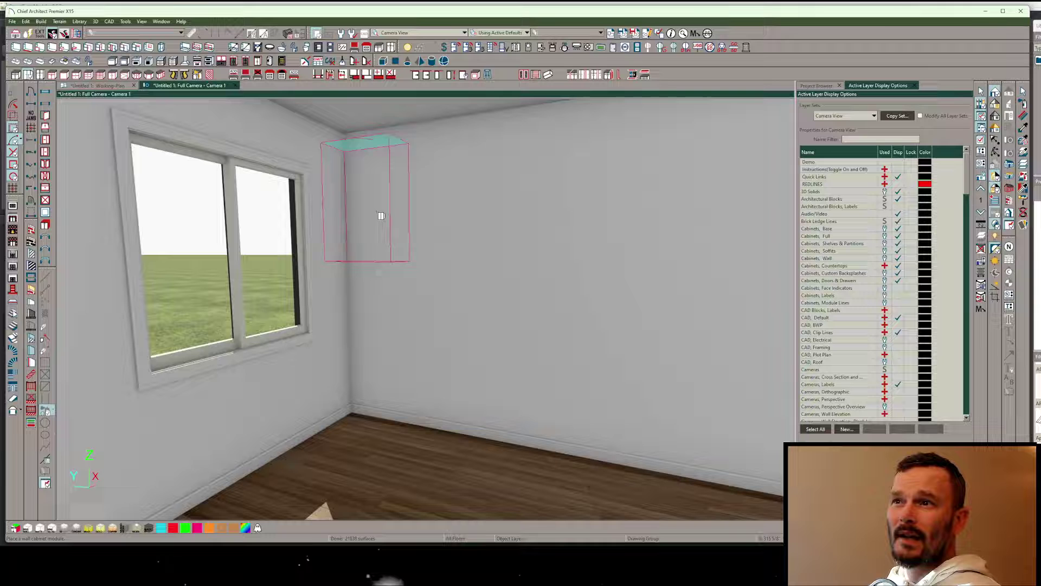
pyautogui.click(471, 237)
pyautogui.moveTo(531, 229); pyautogui.dragTo(534, 247, button='middle')
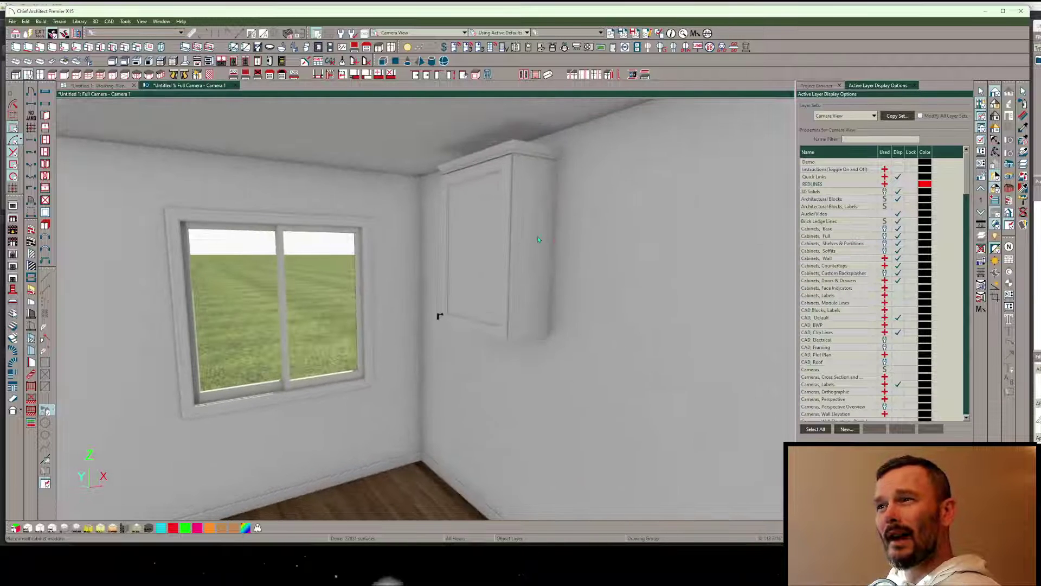
# - Pull the wall cabinet away from the wall and extend its depth by a polar distance of 1.25"
pyautogui.click(534, 248)
pyautogui.moveTo(535, 247); pyautogui.dragTo(306, 253)
pyautogui.press('Tab')
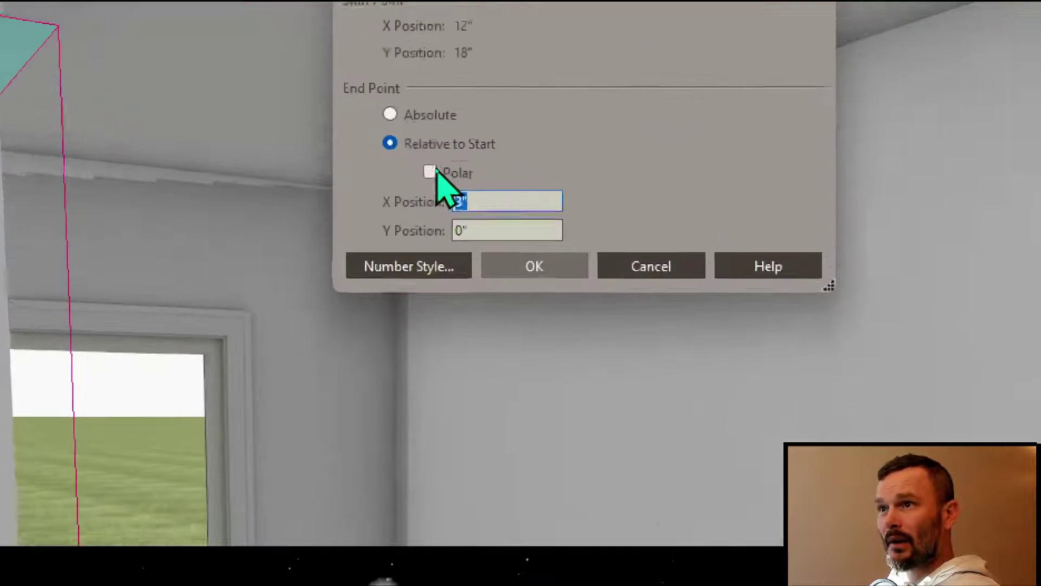
pyautogui.click(434, 170)
pyautogui.doubleClick(520, 198)
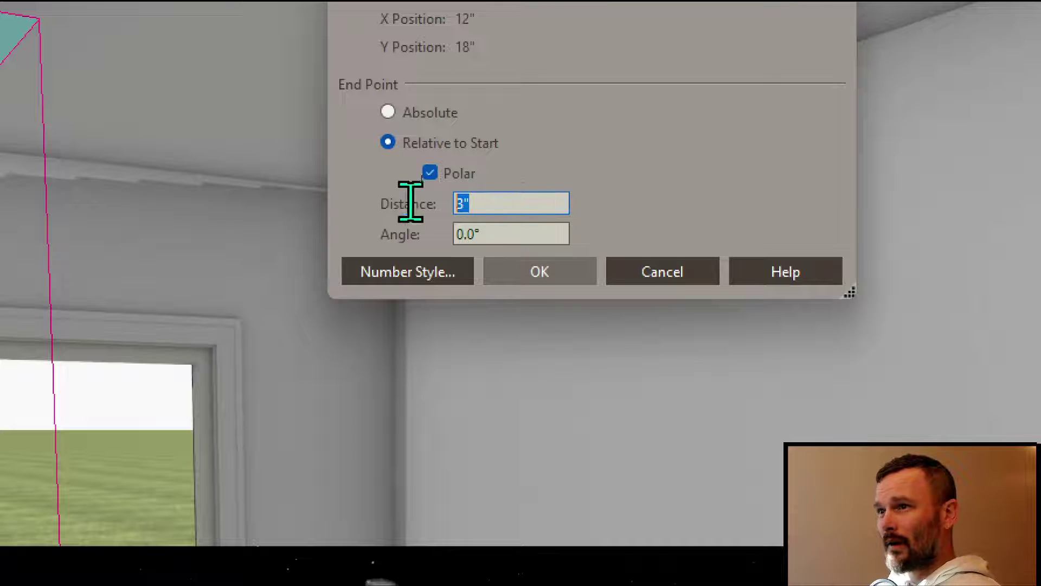
pyautogui.write('1.25')
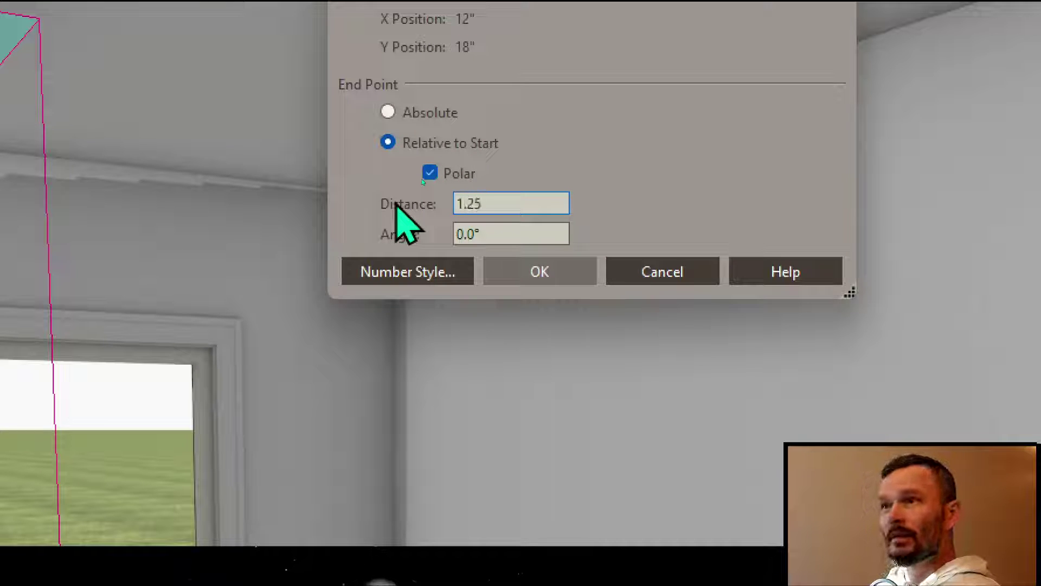
pyautogui.press('Return')
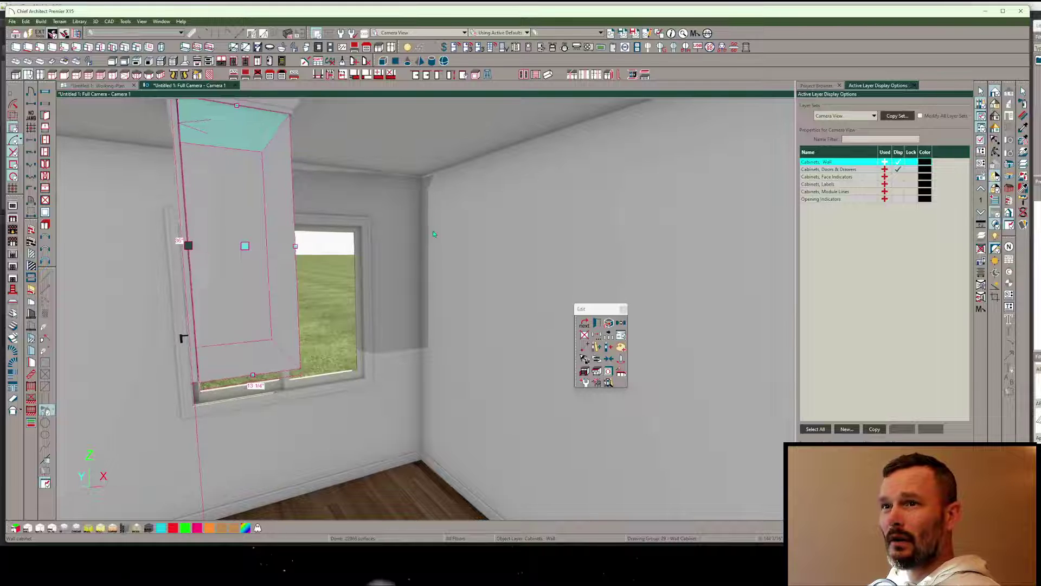
# - Stretch the wall cabinet wider from its side edge and remove its crown molding in the cabinet specification
pyautogui.moveTo(433, 234)
pyautogui.mouseDown(button='middle')
pyautogui.moveTo(445, 248)
pyautogui.moveTo(417, 236)
pyautogui.moveTo(431, 227)
pyautogui.mouseUp(button='middle')
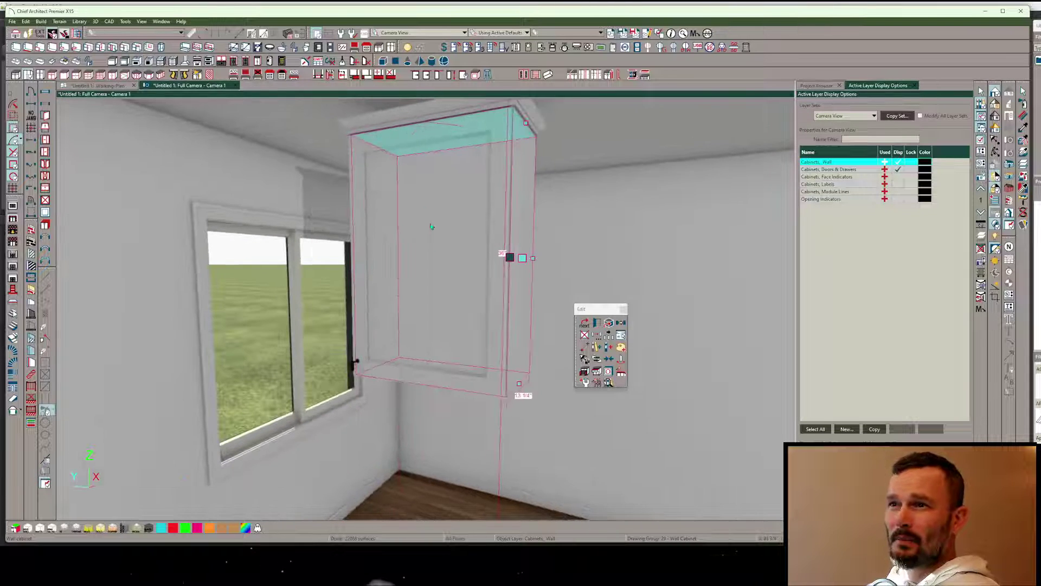
pyautogui.click(413, 231)
pyautogui.moveTo(510, 257); pyautogui.dragTo(559, 256)
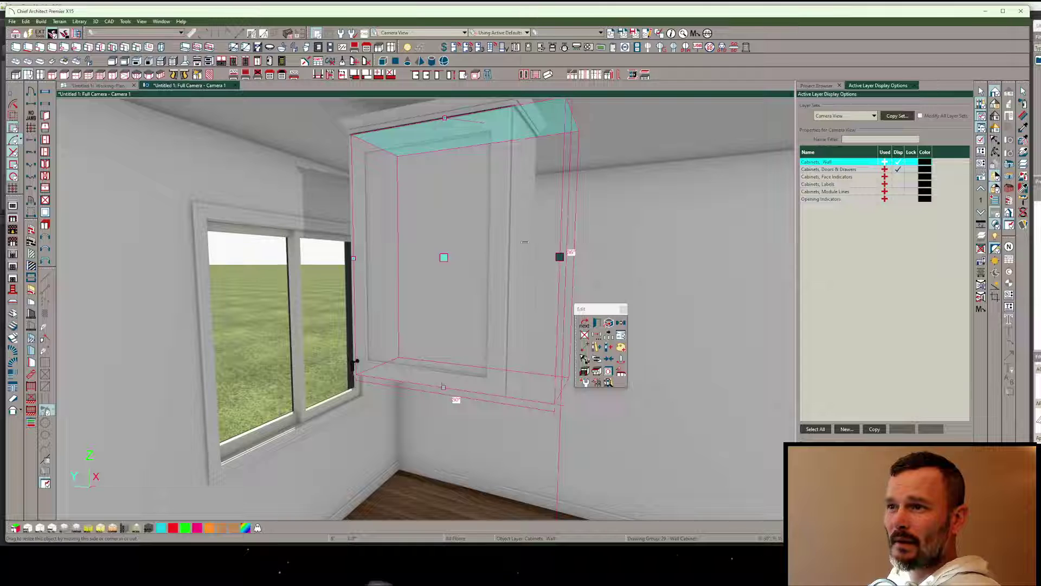
pyautogui.doubleClick(494, 243)
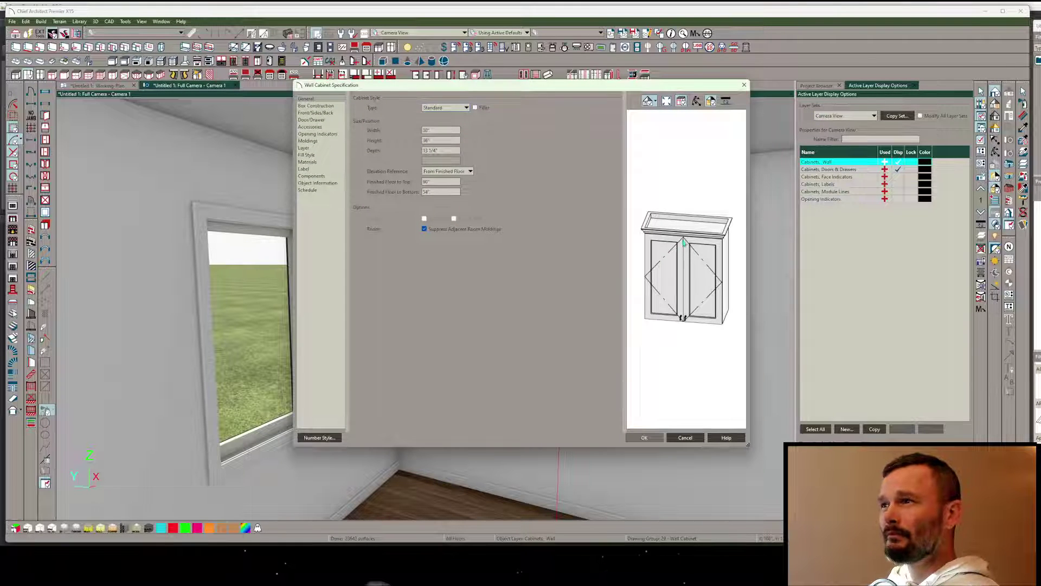
pyautogui.click(309, 141)
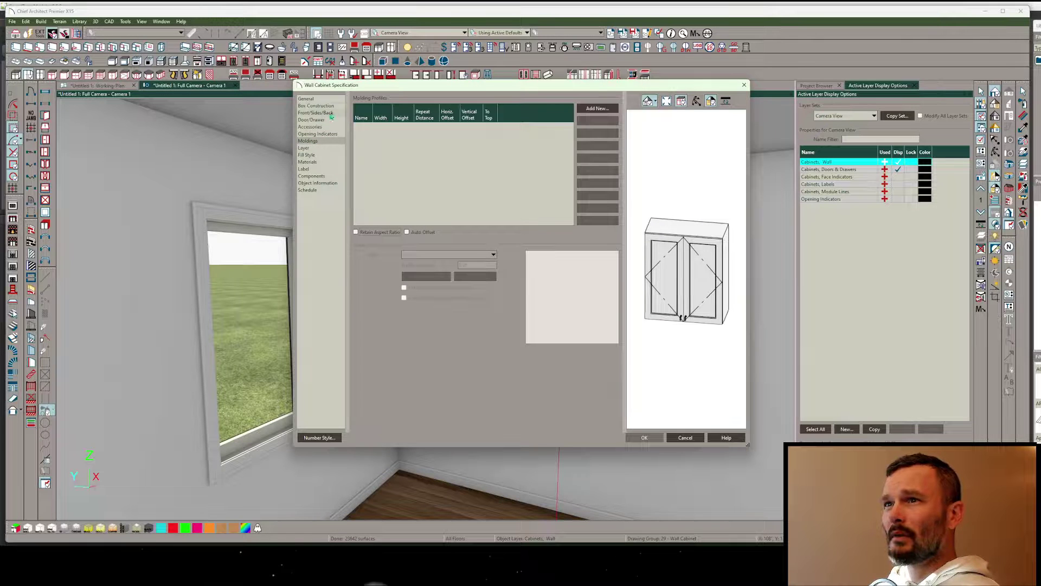
# - Set the cabinet's box construction to No Top, No Bottom and Framed with a 0" separation
pyautogui.click(314, 106)
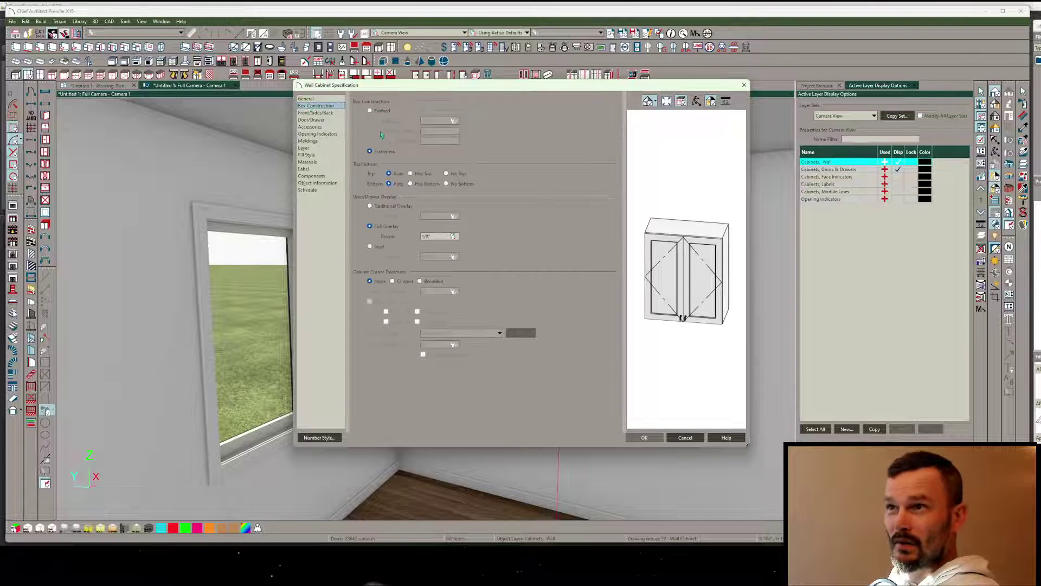
pyautogui.click(457, 174)
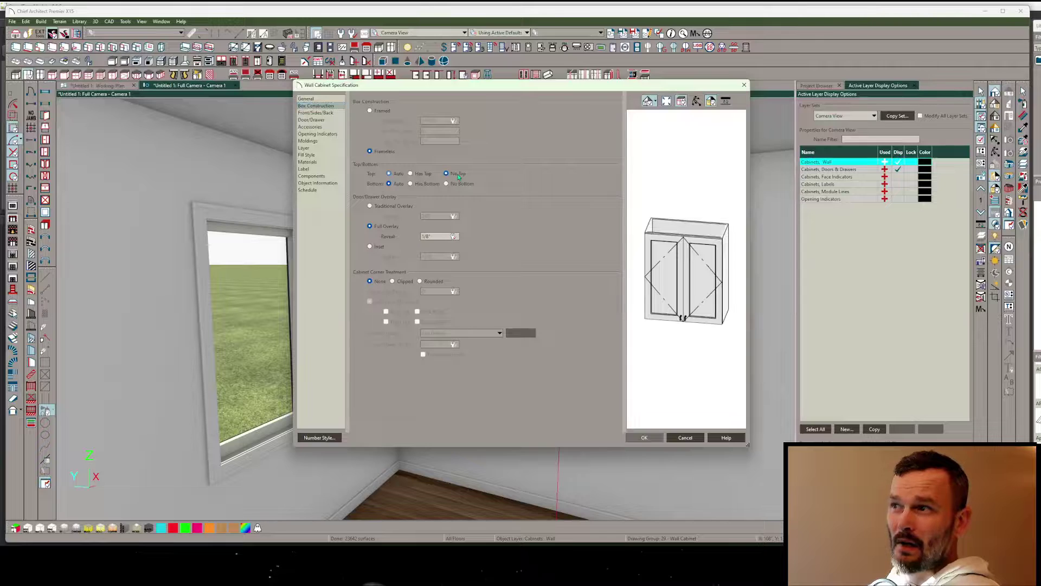
pyautogui.click(462, 185)
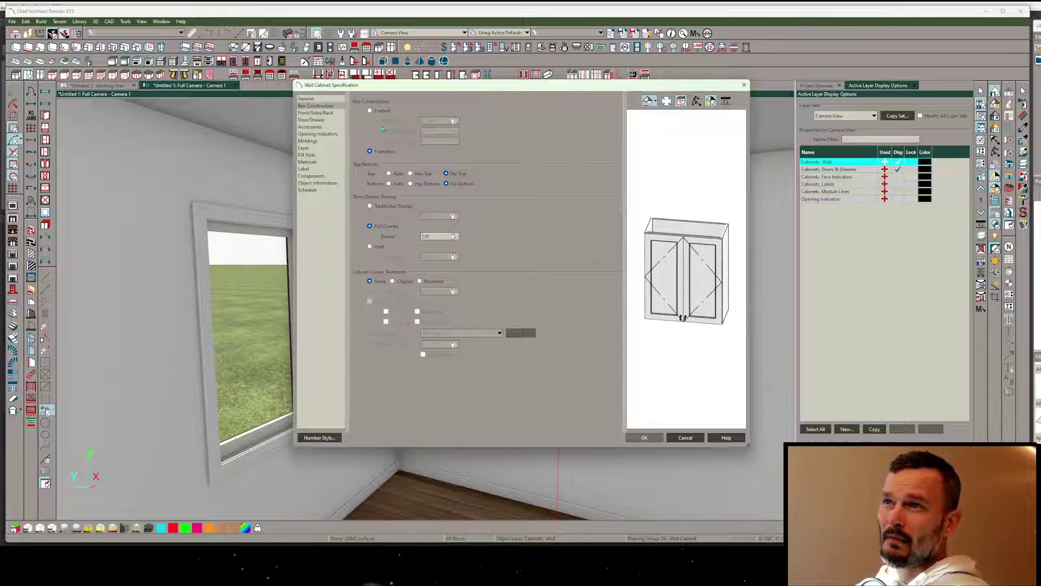
pyautogui.click(371, 111)
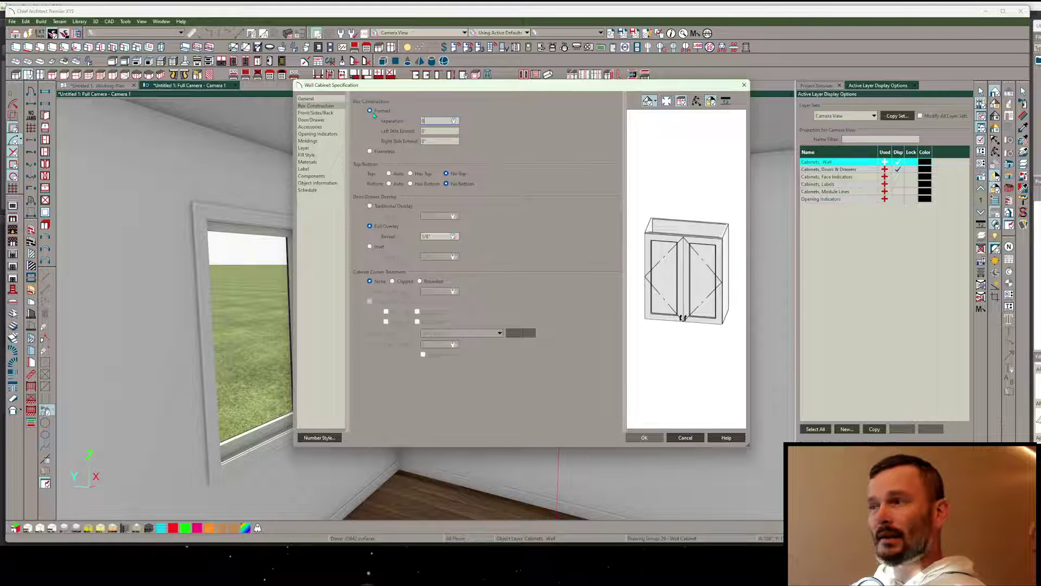
pyautogui.press('Tab')
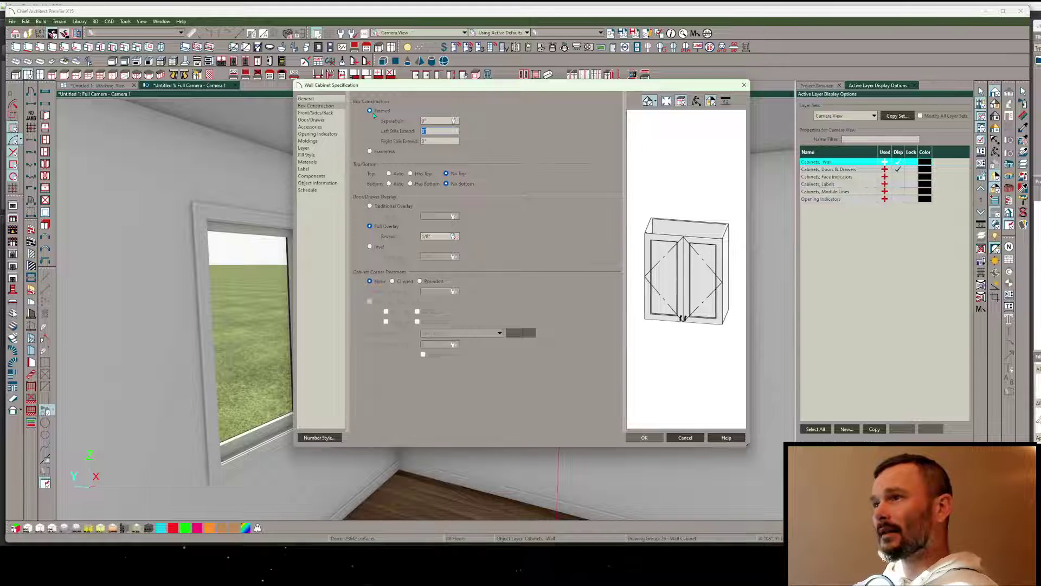
# - Set the side type of both the left and right cabinet sides to None
pyautogui.click(317, 113)
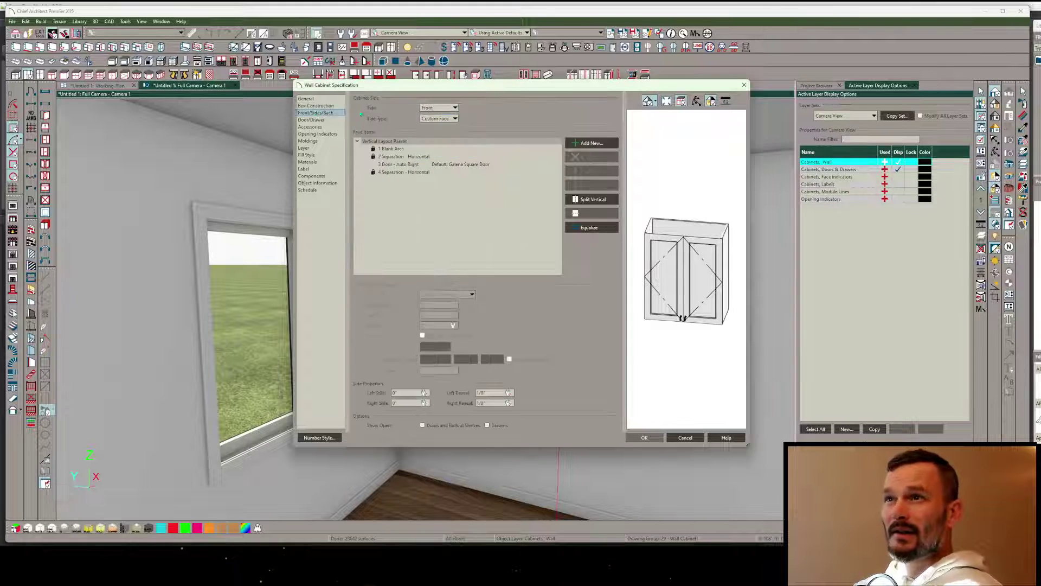
pyautogui.click(440, 109)
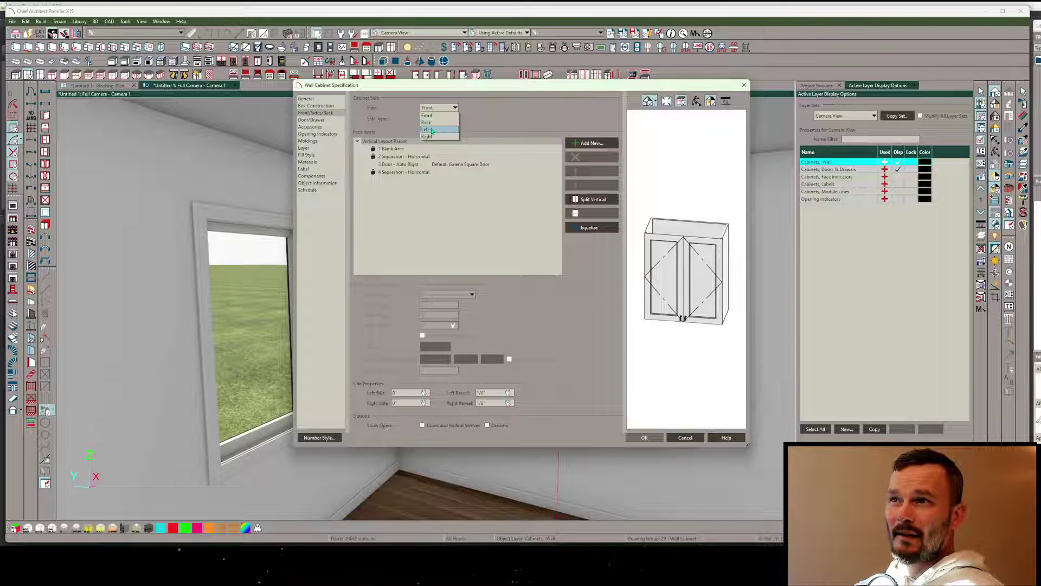
pyautogui.click(426, 130)
pyautogui.click(439, 119)
pyautogui.click(436, 183)
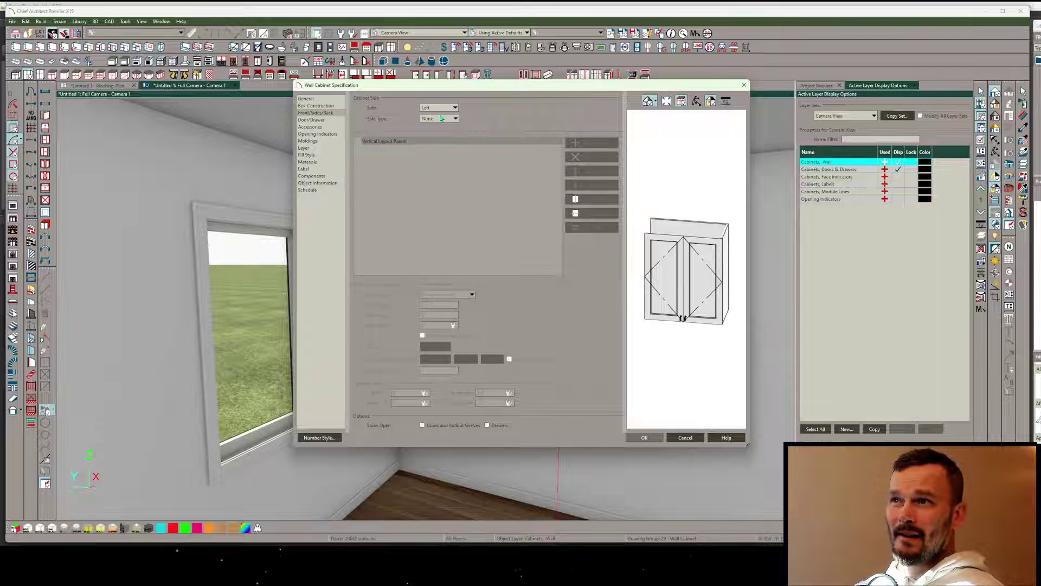
pyautogui.click(440, 108)
pyautogui.click(428, 137)
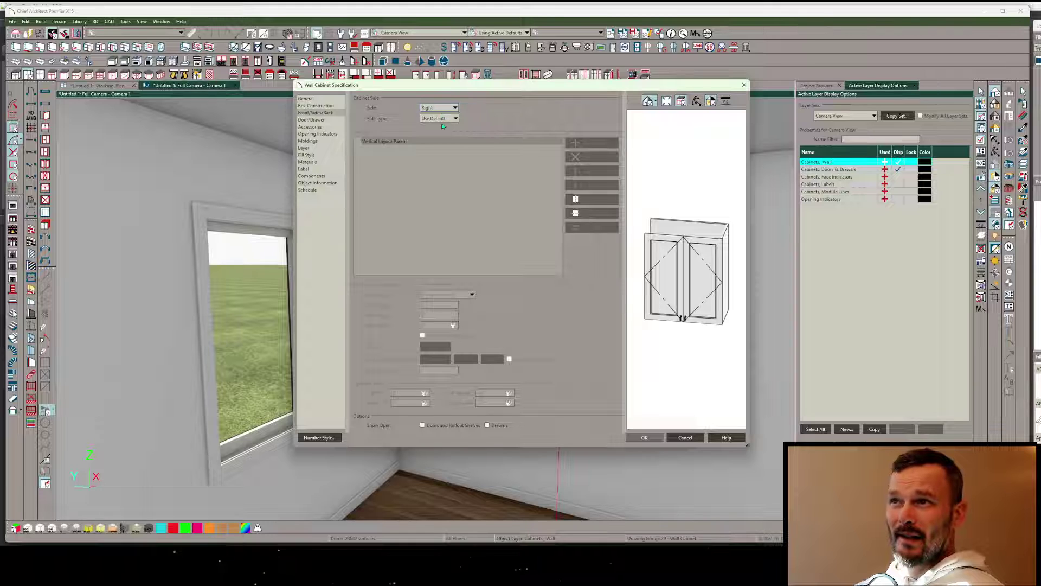
pyautogui.click(441, 119)
pyautogui.click(436, 183)
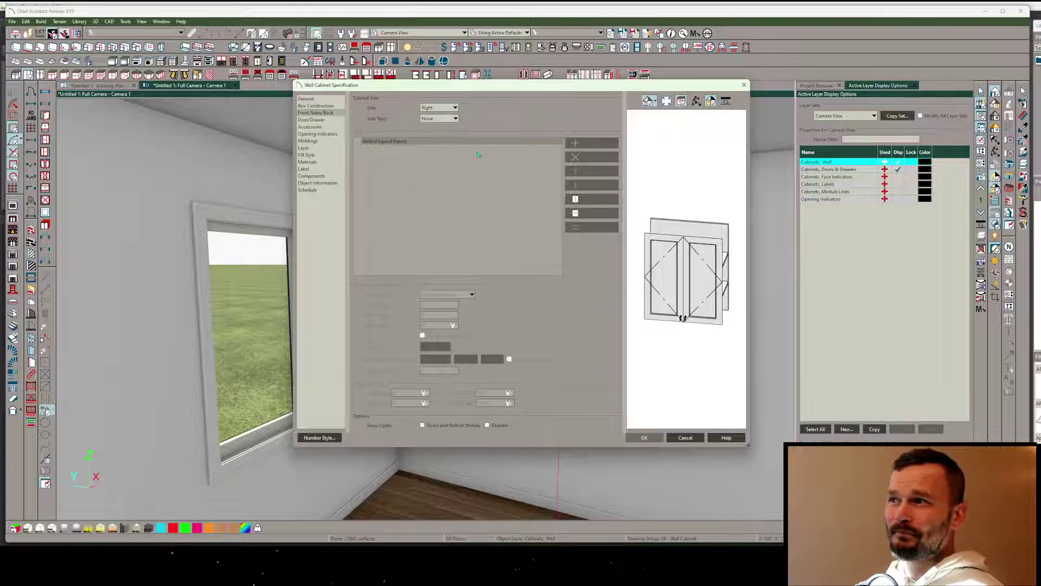
# - Delete the blank area from the cabinet's front face and change its door item to an Opening
pyautogui.click(438, 108)
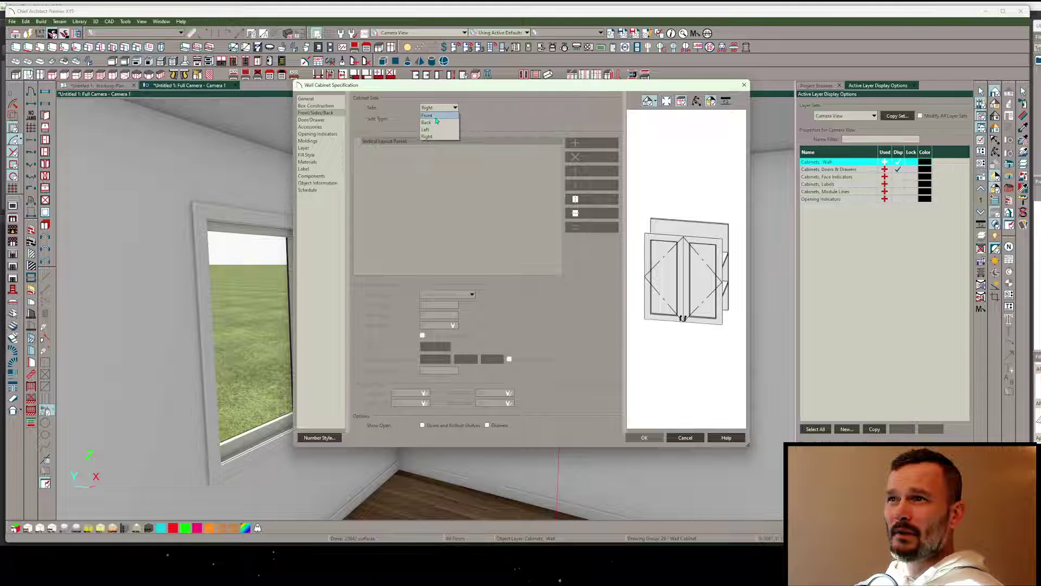
pyautogui.click(428, 116)
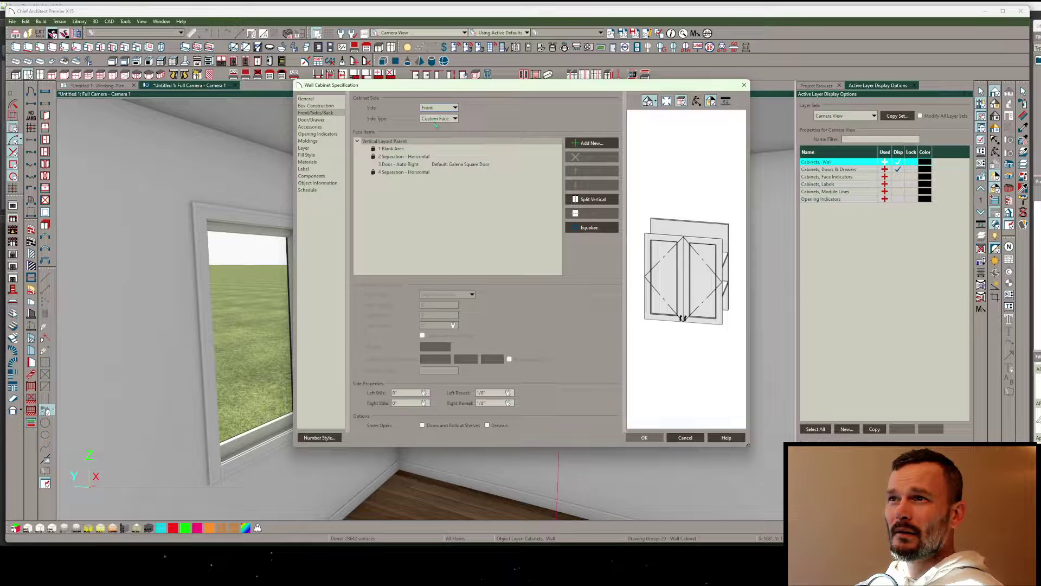
pyautogui.click(404, 149)
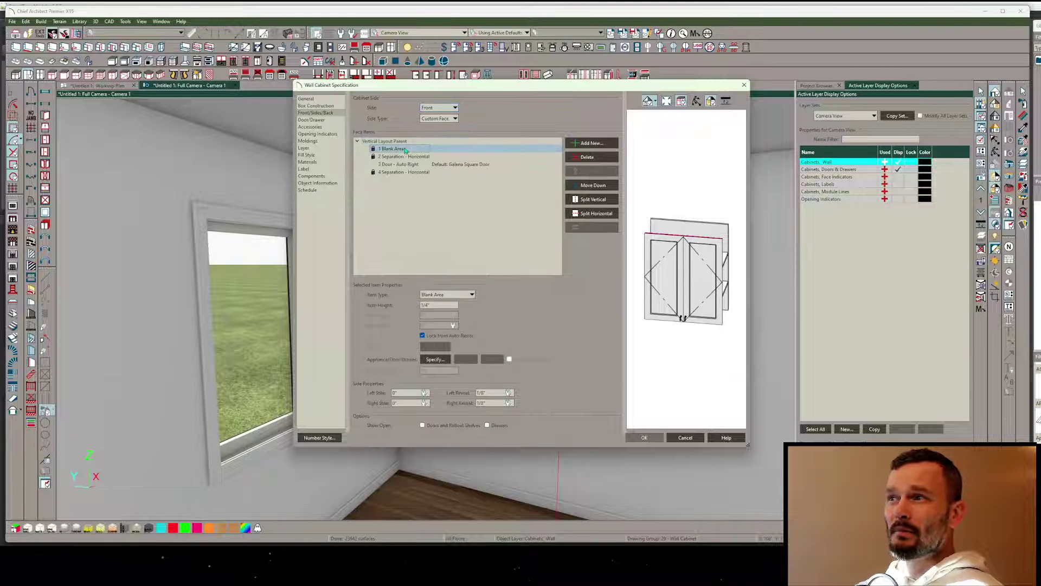
pyautogui.click(588, 157)
pyautogui.click(402, 156)
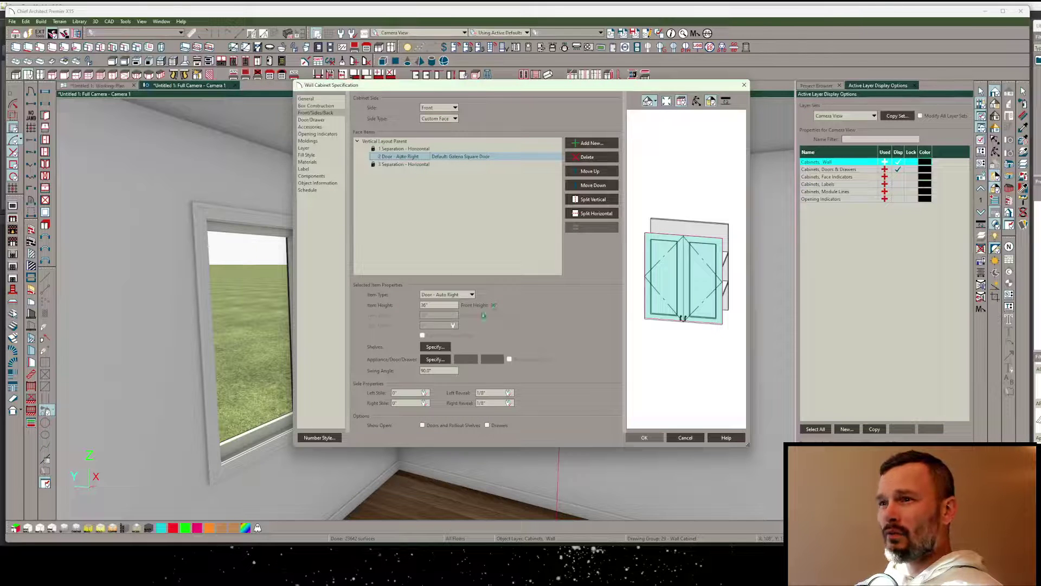
pyautogui.click(456, 293)
pyautogui.click(439, 414)
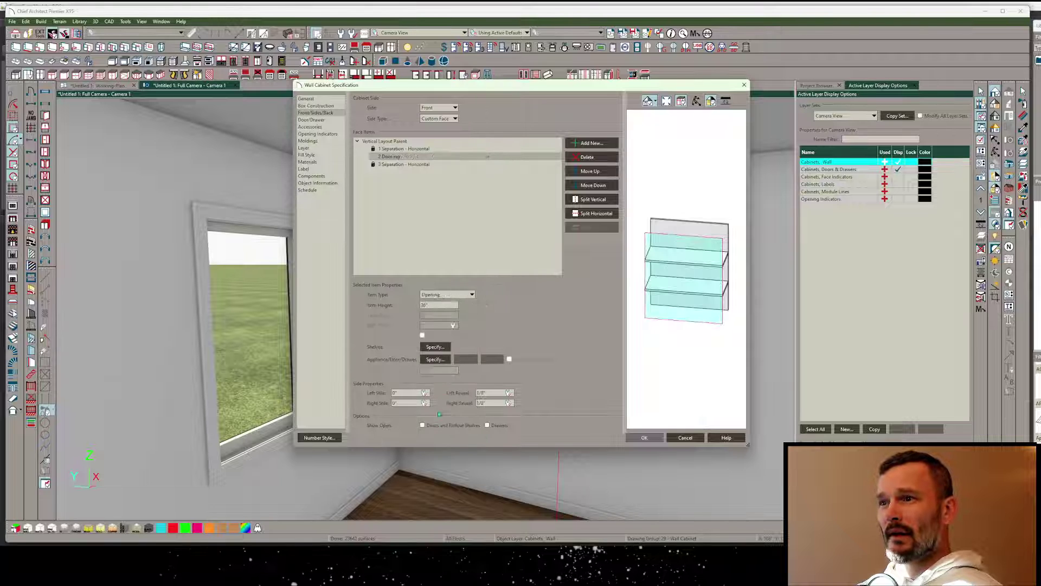
# - Switch the opening's shelves to manual specification and set the spacing from previous to 8" for all shelves
pyautogui.click(433, 348)
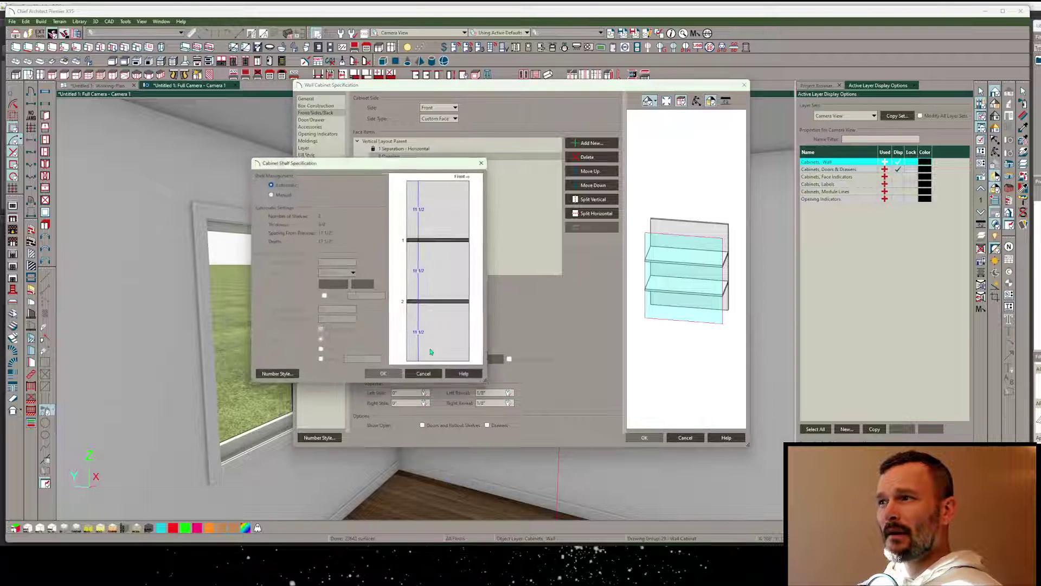
pyautogui.click(279, 195)
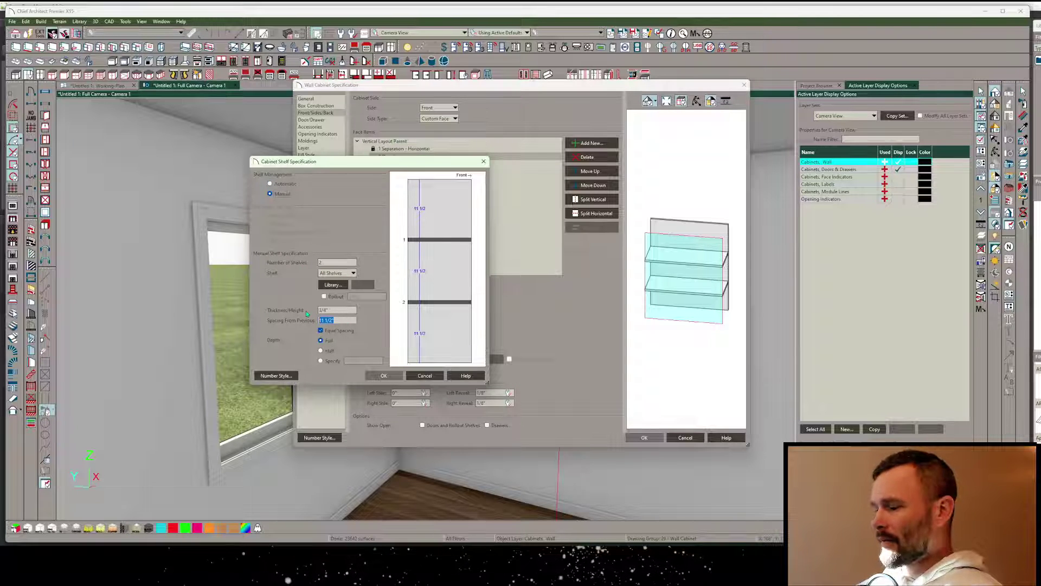
pyautogui.write('8')
pyautogui.press('Tab')
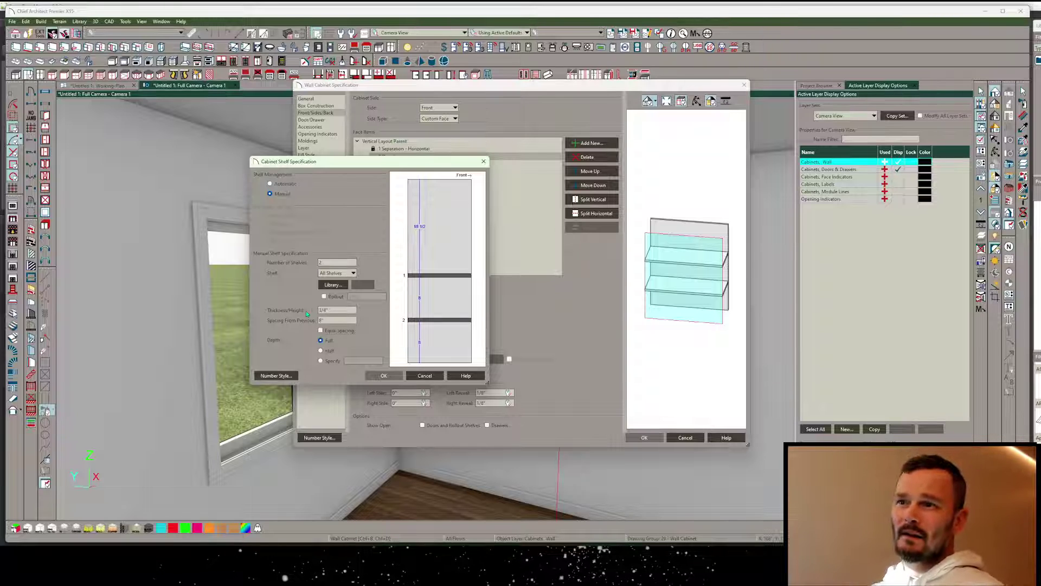
# - Search the library for "pinned", assign a pinned shelf with stacked dishes to all shelves and apply the cabinet changes
pyautogui.click(333, 286)
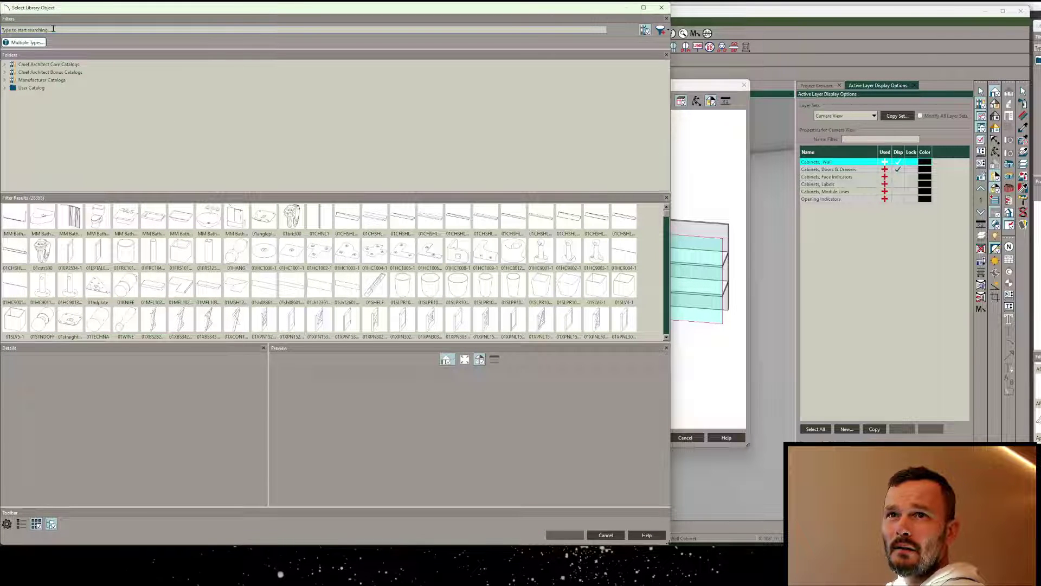
pyautogui.click(53, 29)
pyautogui.write('pinned')
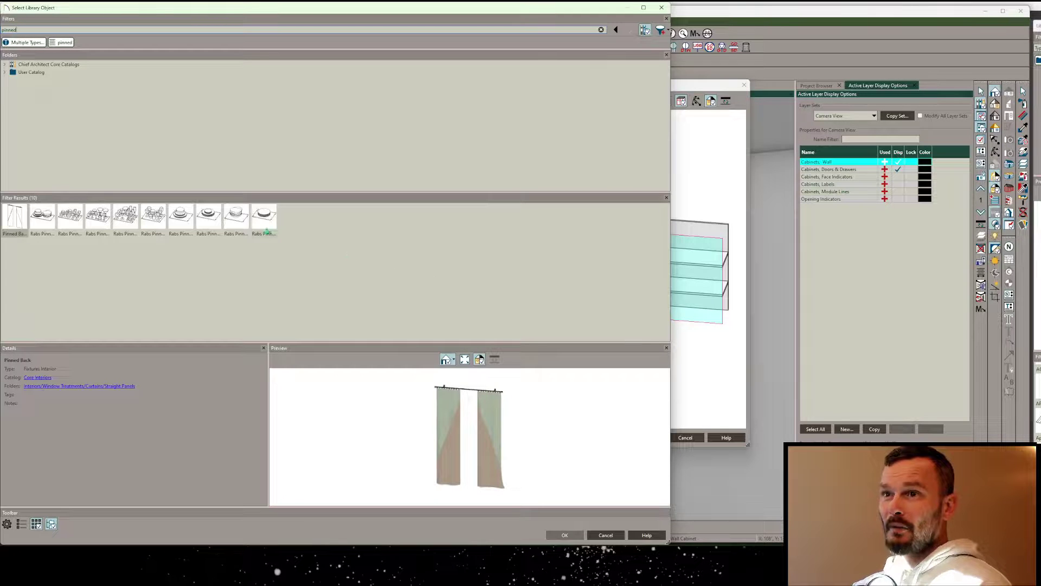
pyautogui.click(236, 217)
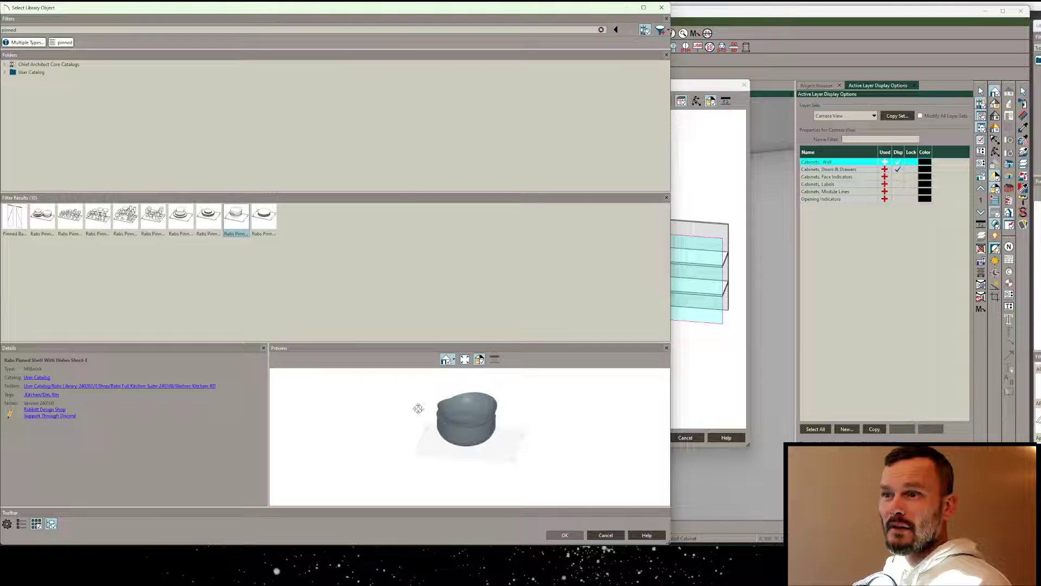
pyautogui.click(559, 535)
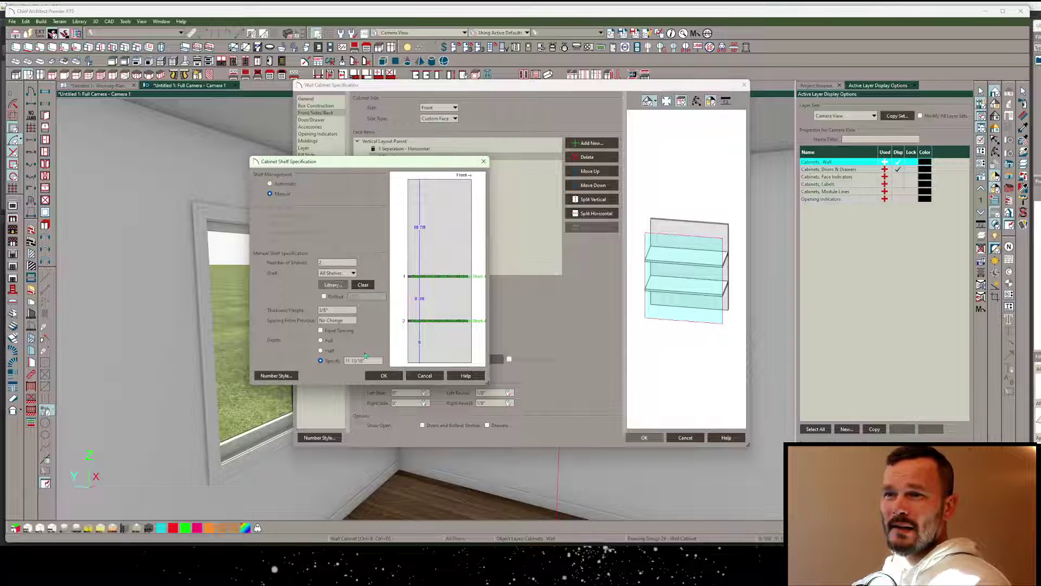
pyautogui.click(383, 376)
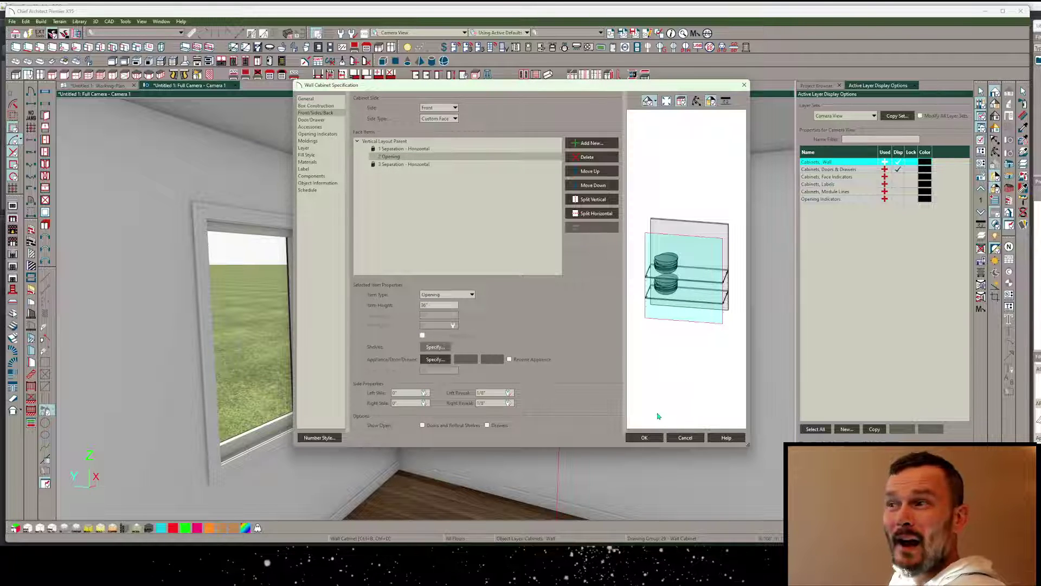
pyautogui.click(645, 437)
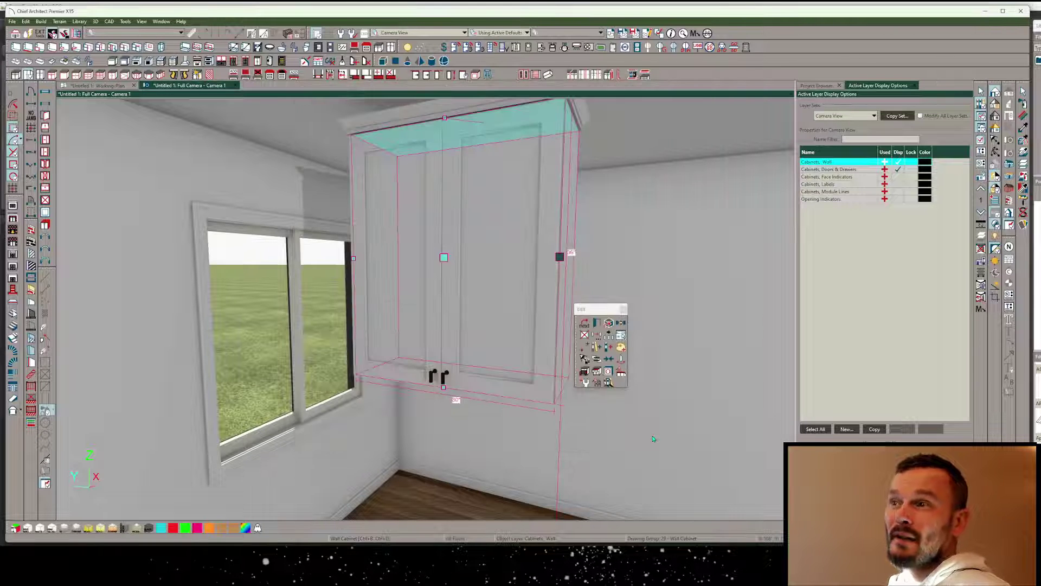
# - Set the cabinet's back to Custom Face and change its blank area to a Door - Panel item
pyautogui.moveTo(542, 260); pyautogui.dragTo(429, 285, button='middle')
pyautogui.doubleClick(428, 284)
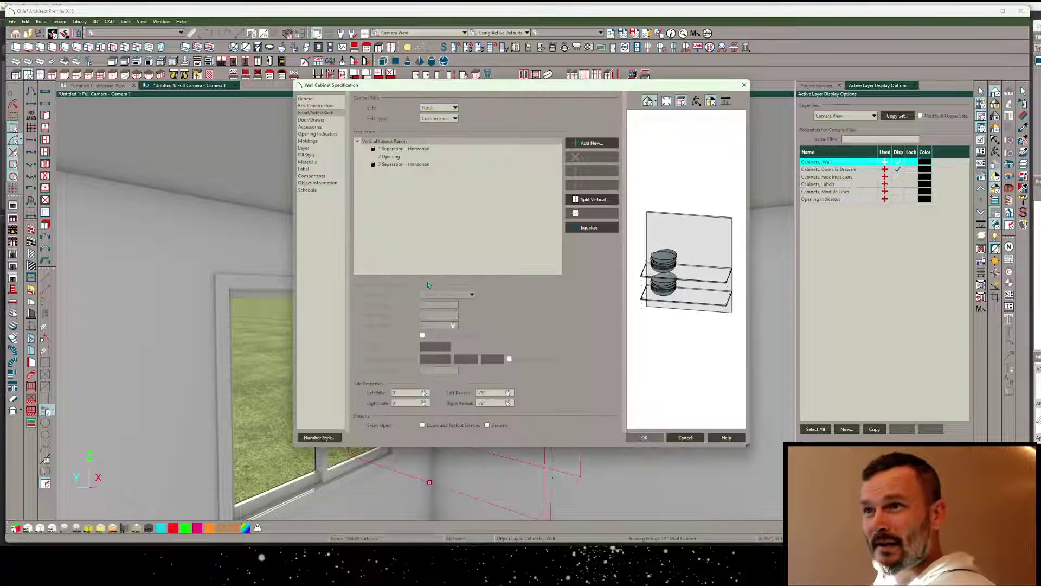
pyautogui.click(438, 108)
pyautogui.click(435, 124)
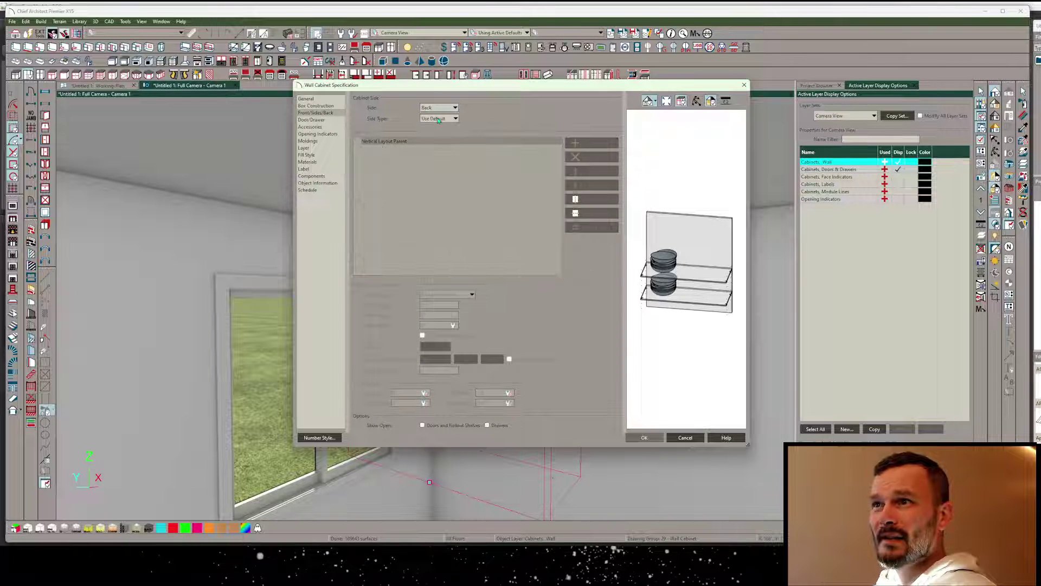
pyautogui.click(438, 118)
pyautogui.click(435, 175)
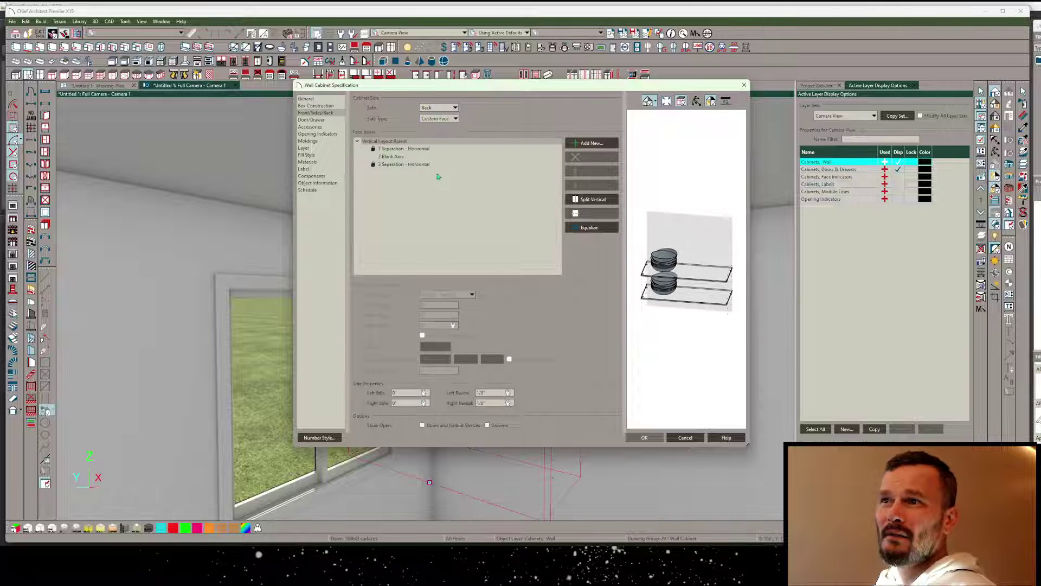
pyautogui.click(447, 294)
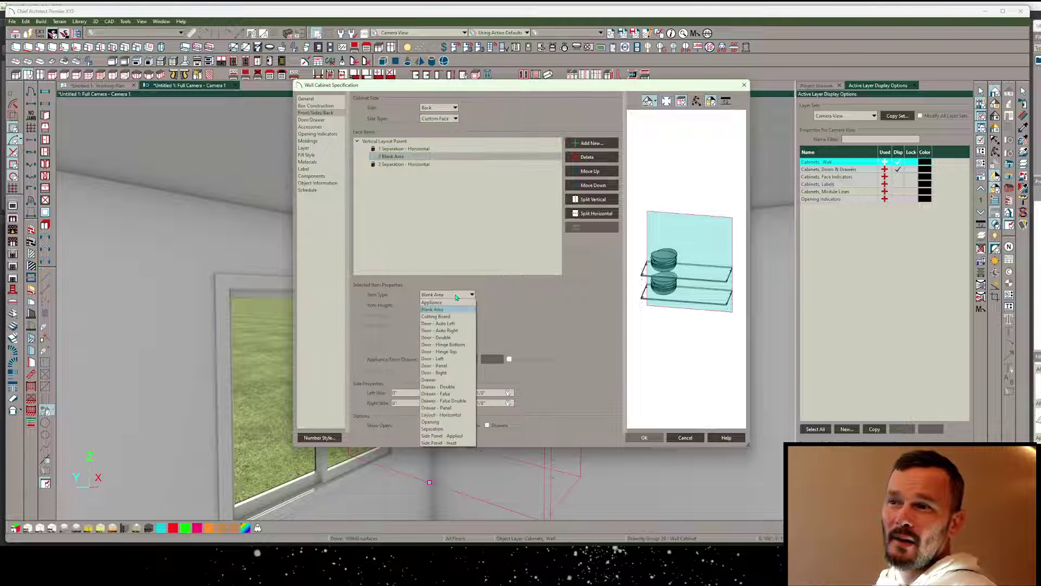
pyautogui.click(448, 359)
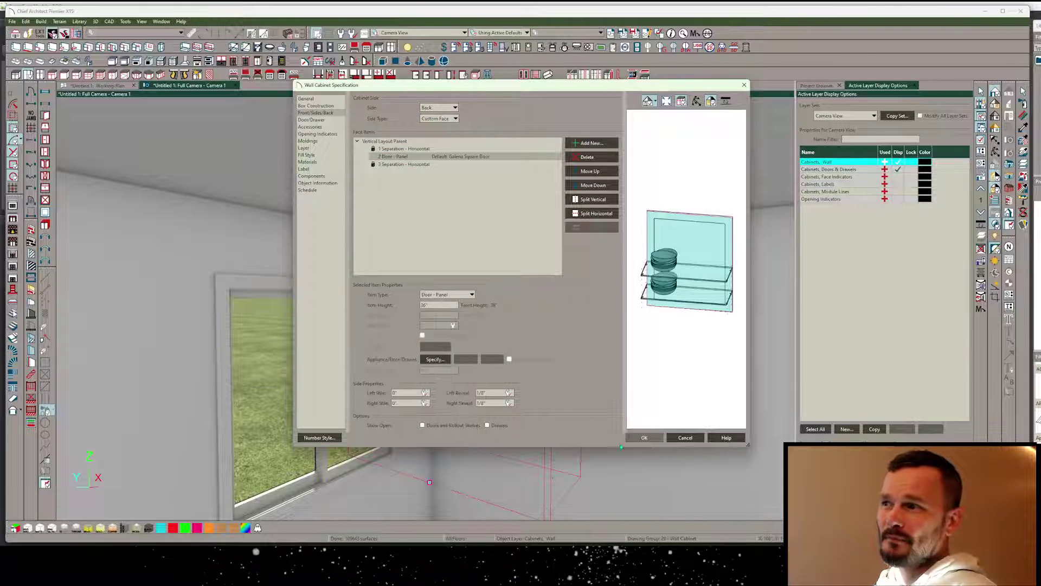
pyautogui.click(644, 437)
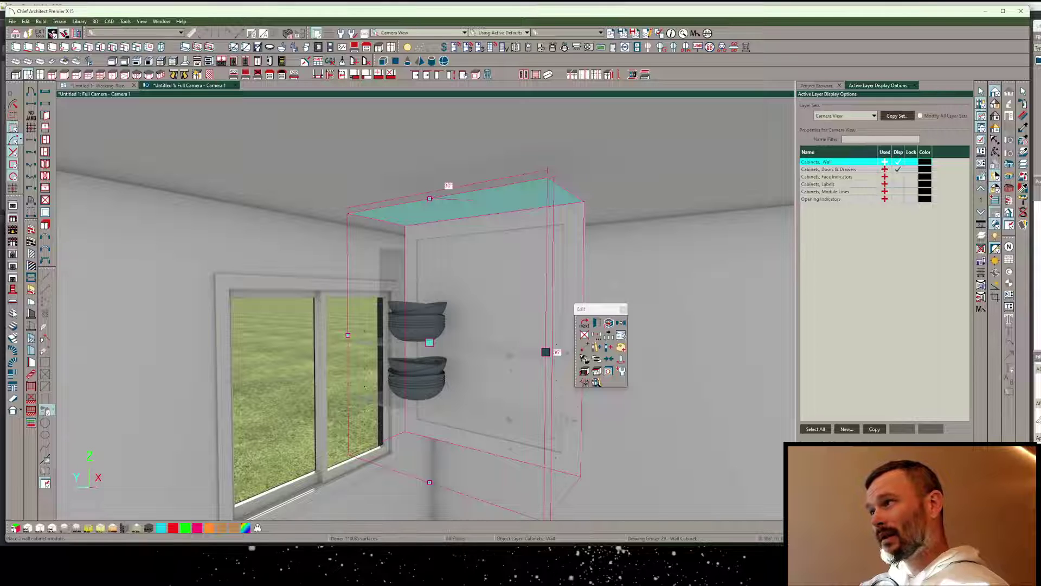
# - Apply the arched door symbol to the cabinet's back door panel
pyautogui.press('Escape')
pyautogui.moveTo(559, 285); pyautogui.dragTo(548, 282, button='middle')
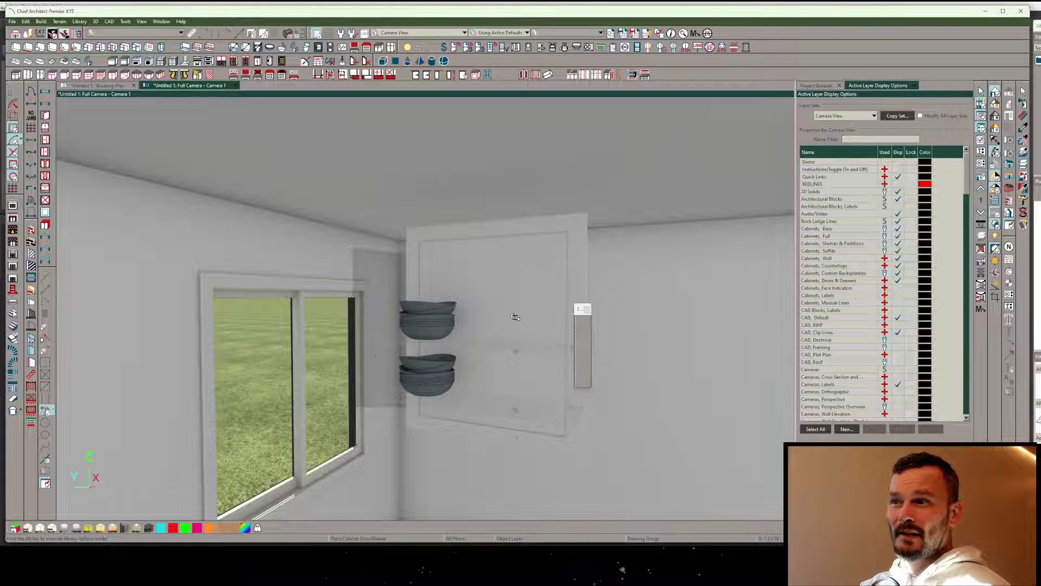
pyautogui.click(515, 373)
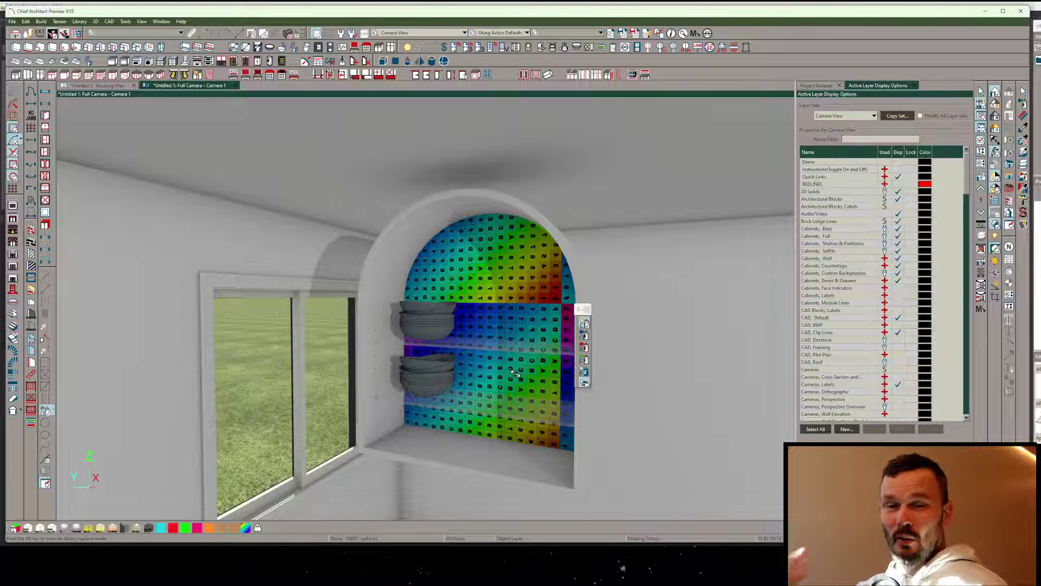
pyautogui.moveTo(515, 373); pyautogui.dragTo(410, 330, button='middle')
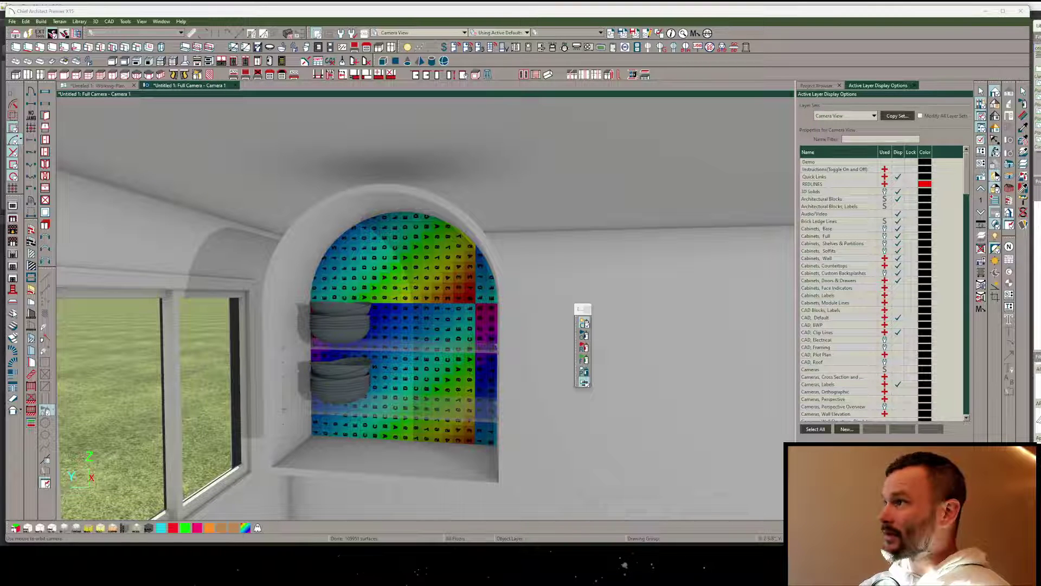
pyautogui.press('Escape')
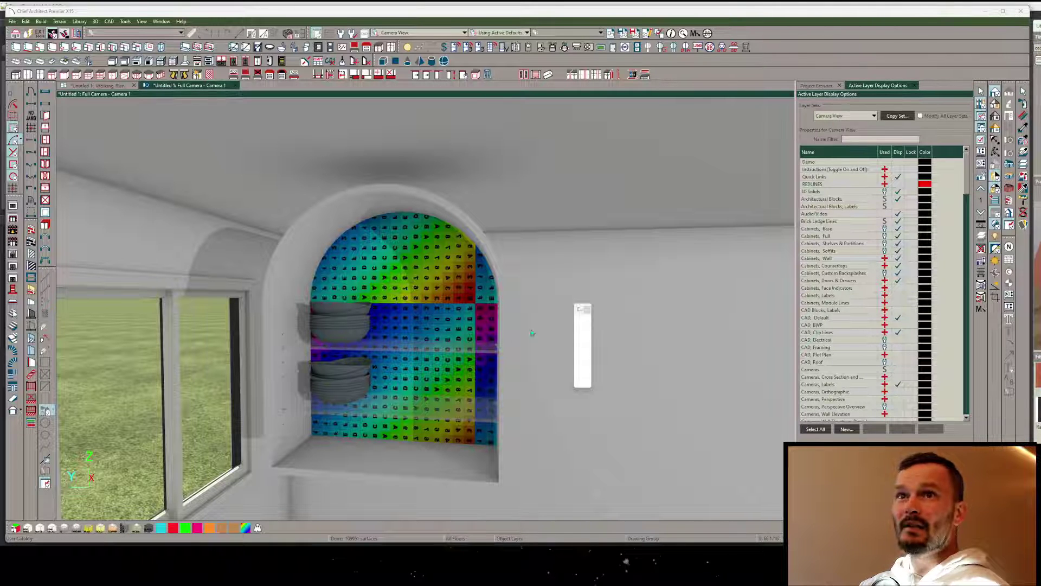
# - Paint the arched back panel with wood planks and the surrounding arched frame with natural oak
pyautogui.click(410, 317)
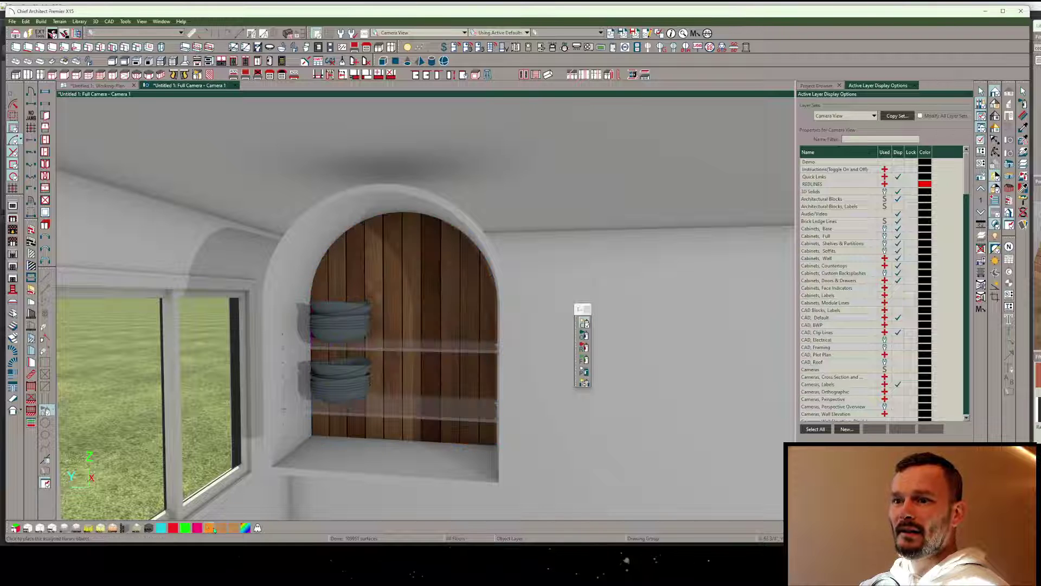
pyautogui.click(310, 259)
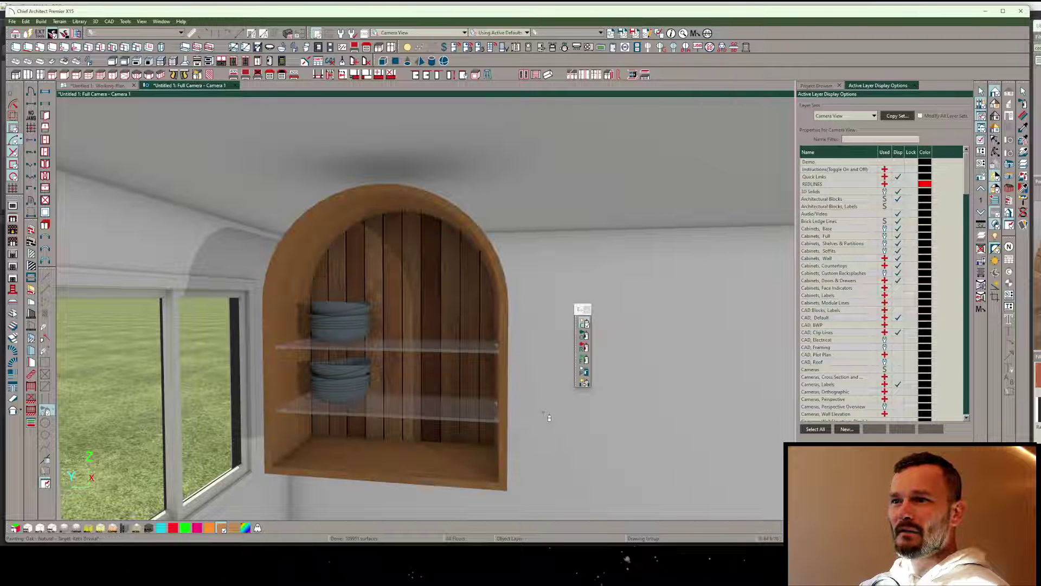
pyautogui.press('space')
# - Split the front opening of the arched wall cabinet vertically
pyautogui.click(433, 306)
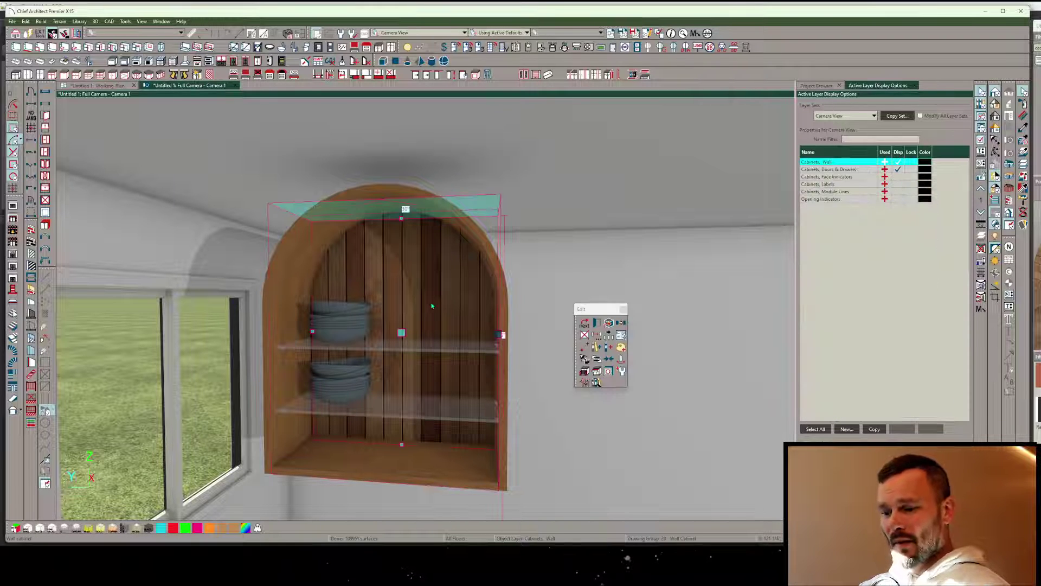
pyautogui.doubleClick(432, 307)
pyautogui.click(396, 157)
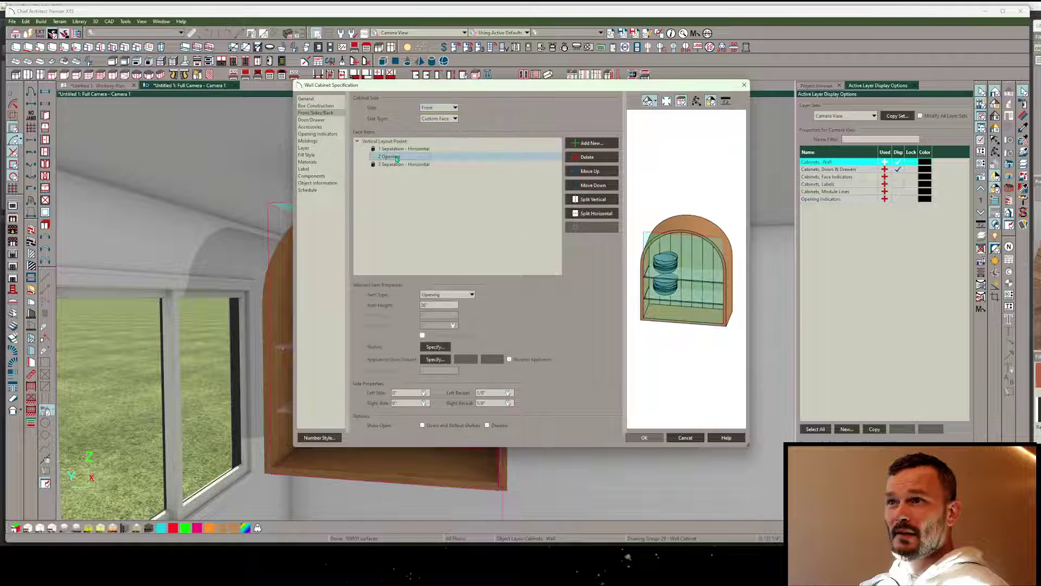
pyautogui.click(593, 199)
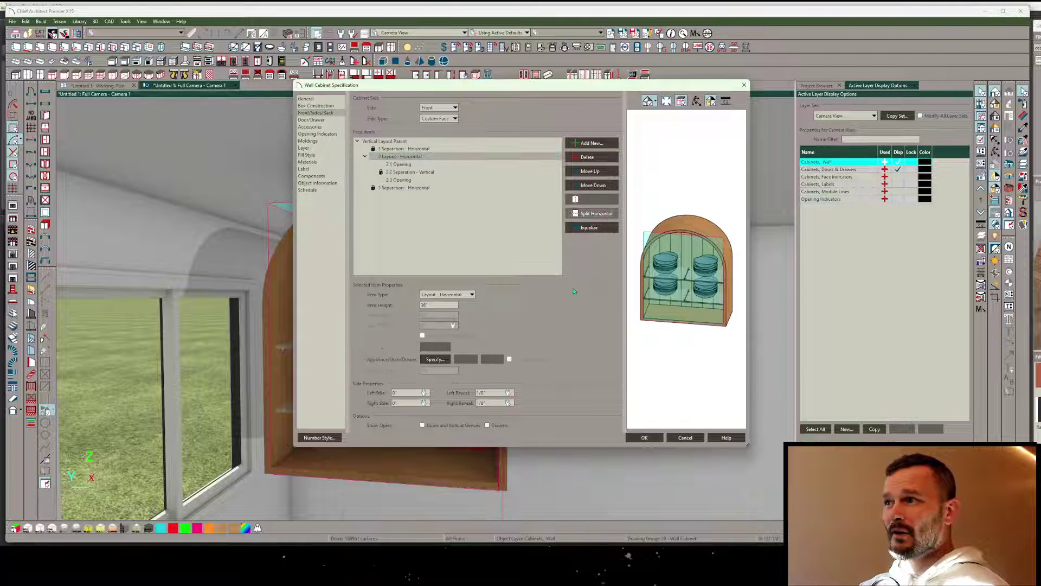
# - Set the vertical separation's item width to 3/4" and equalize the two openings in the horizontal layout
pyautogui.click(413, 172)
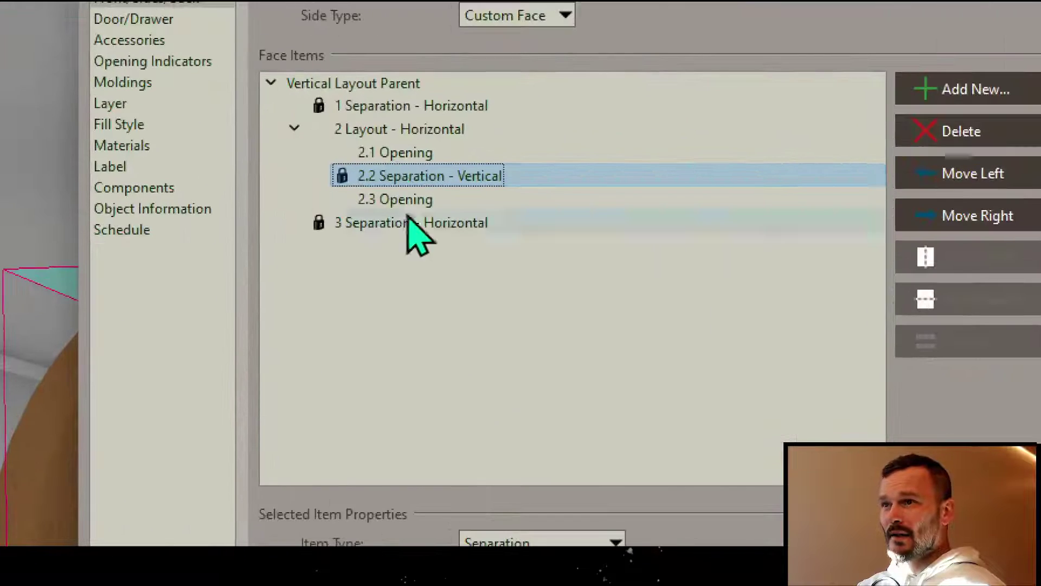
pyautogui.doubleClick(511, 428)
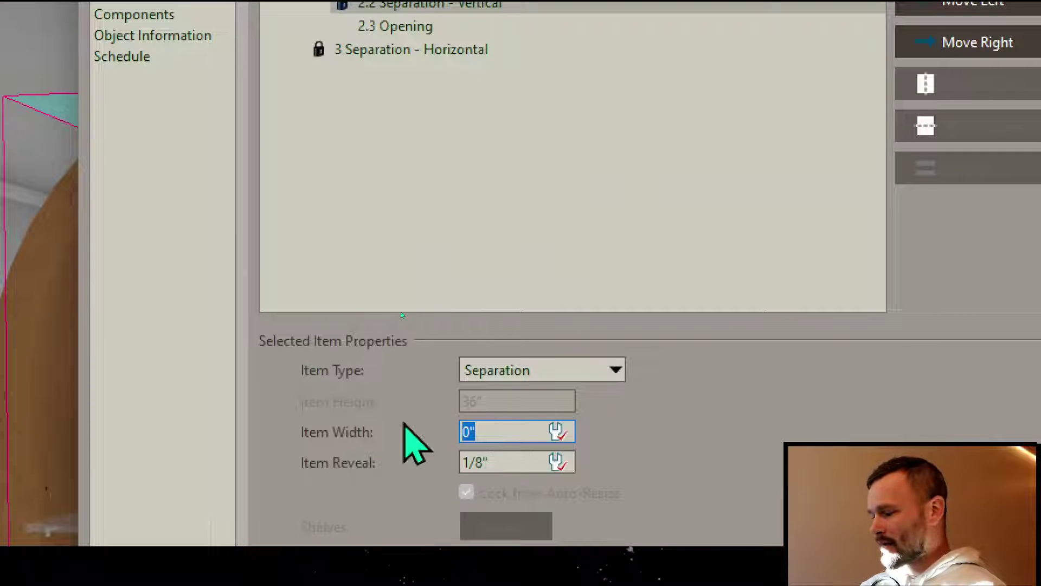
pyautogui.write('3/4')
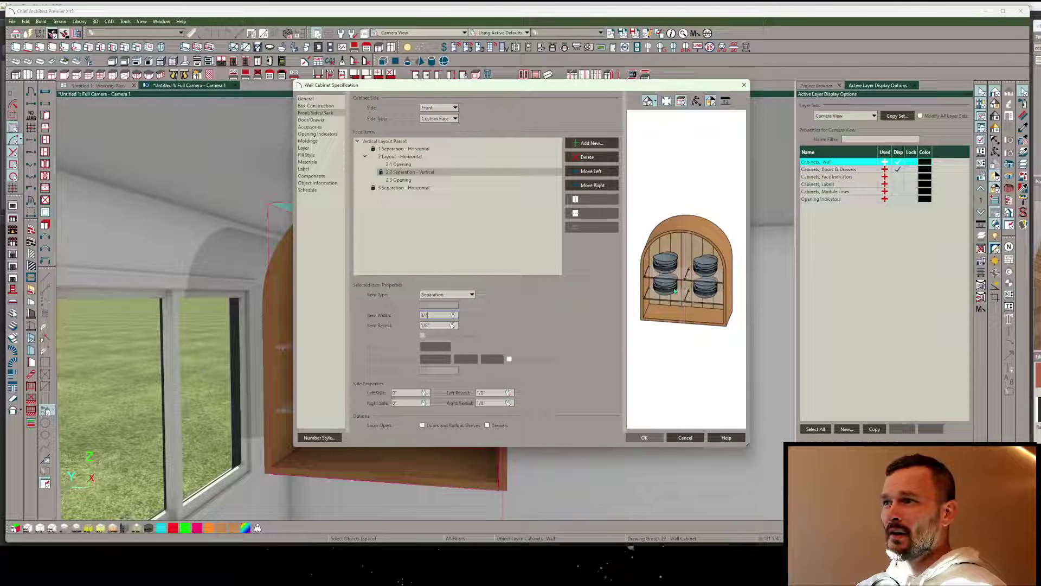
pyautogui.press('Tab')
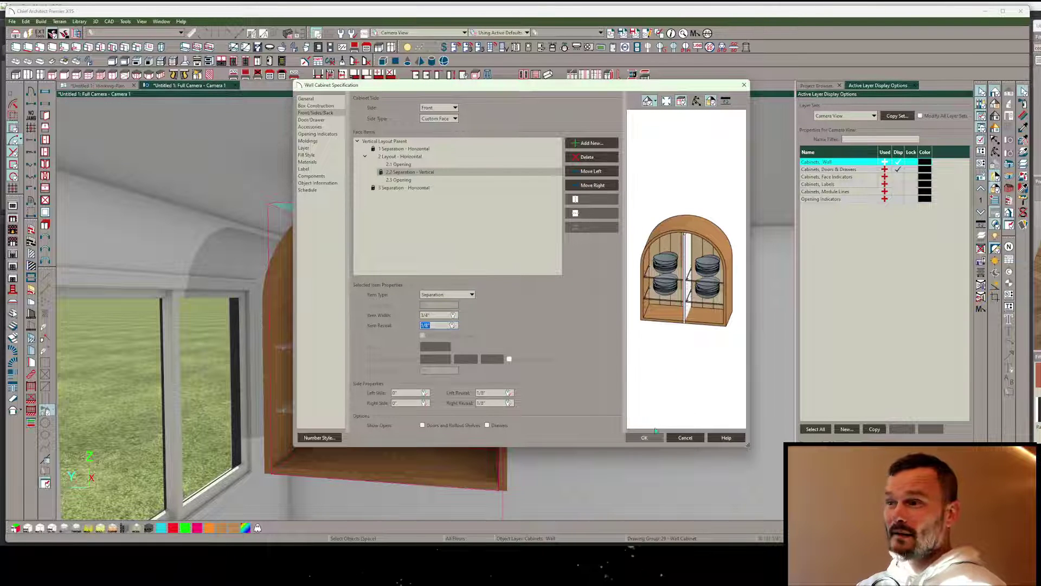
pyautogui.click(396, 172)
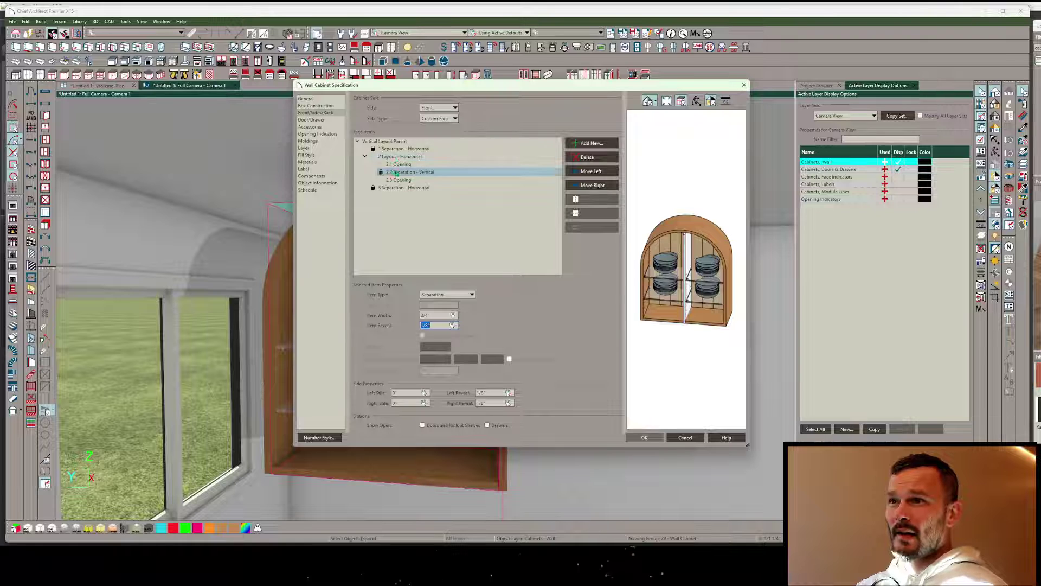
pyautogui.click(401, 157)
pyautogui.click(587, 229)
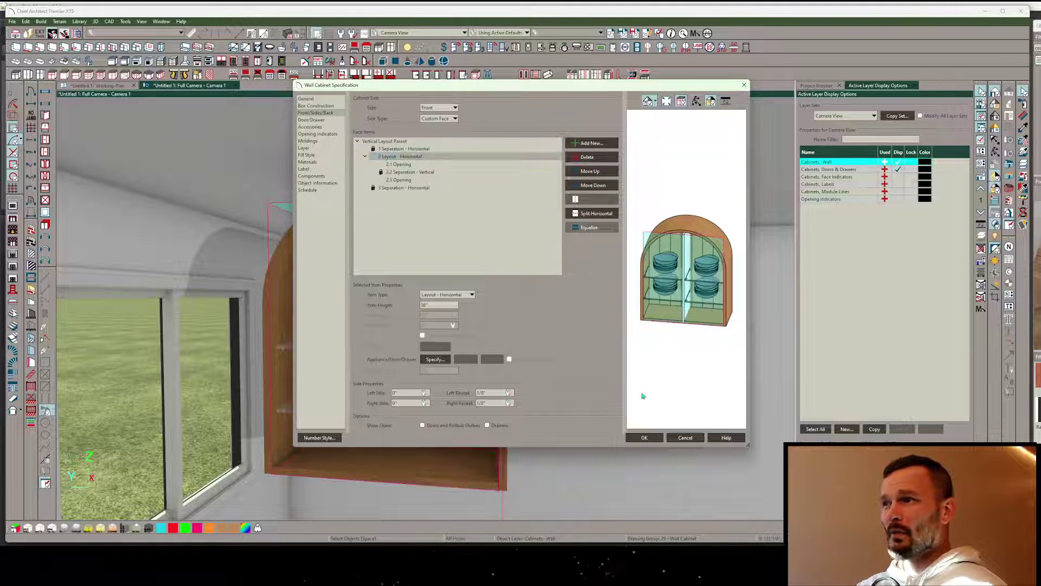
# - Accept the divider changes in the wall cabinet and paint the white vertical divider with the cabinet's oak material
pyautogui.click(655, 437)
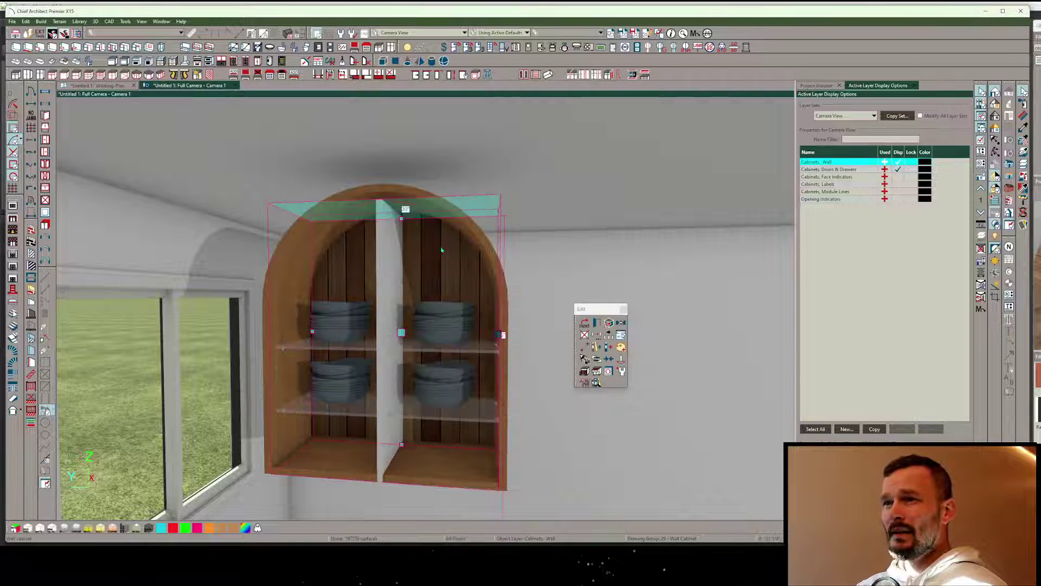
pyautogui.press('Escape')
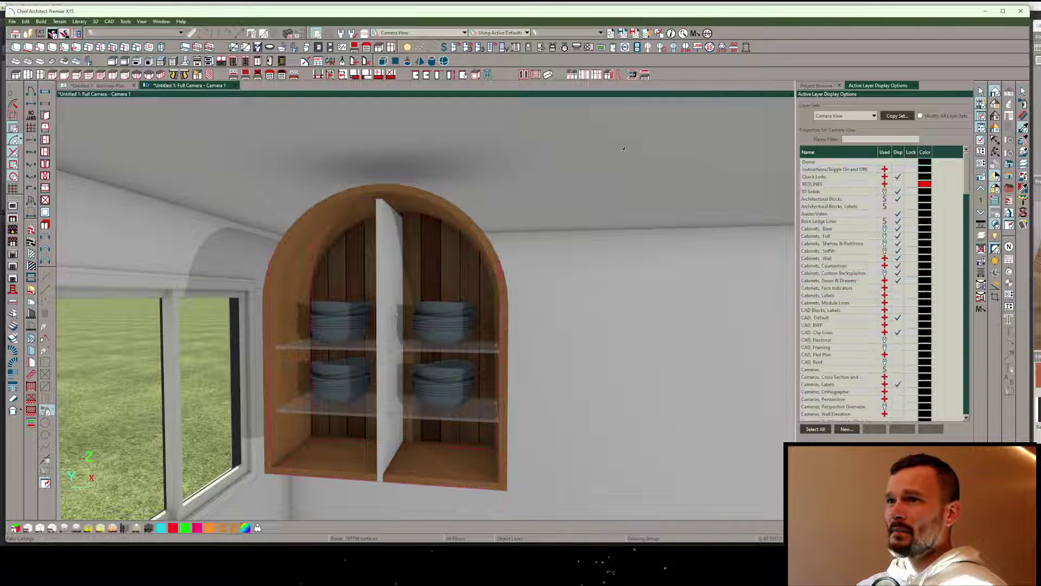
pyautogui.click(399, 216)
pyautogui.click(393, 223)
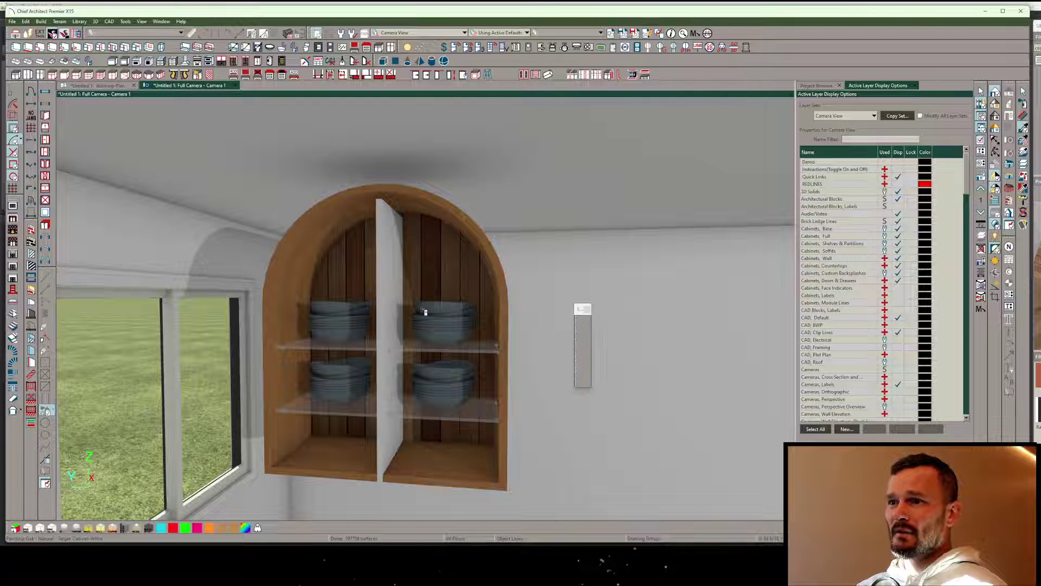
pyautogui.scroll(-3, 428, 317)
pyautogui.press('Escape')
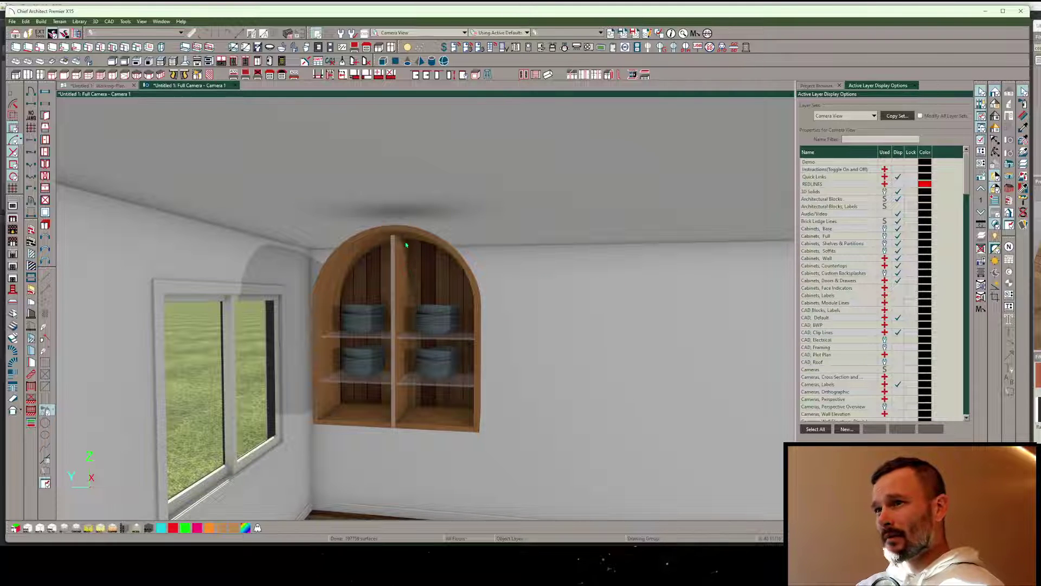
# - Set the arched door symbol's Z position origin offset to 3/4" and apply the symbol to the cabinet
pyautogui.moveTo(405, 245); pyautogui.dragTo(460, 245, button='middle')
pyautogui.moveTo(540, 215); pyautogui.dragTo(689, 236)
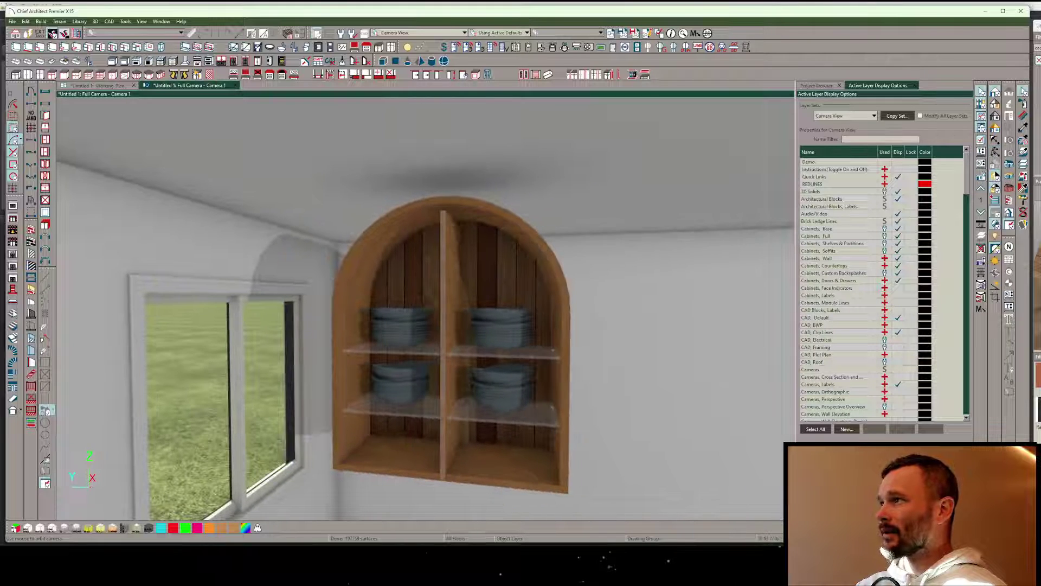
pyautogui.click(564, 347)
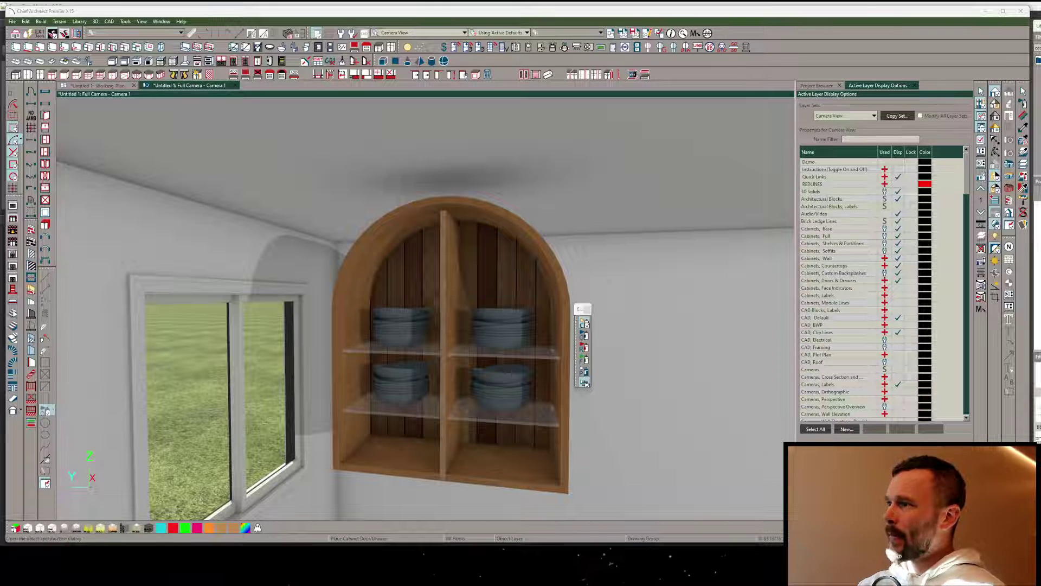
pyautogui.click(585, 324)
pyautogui.click(275, 141)
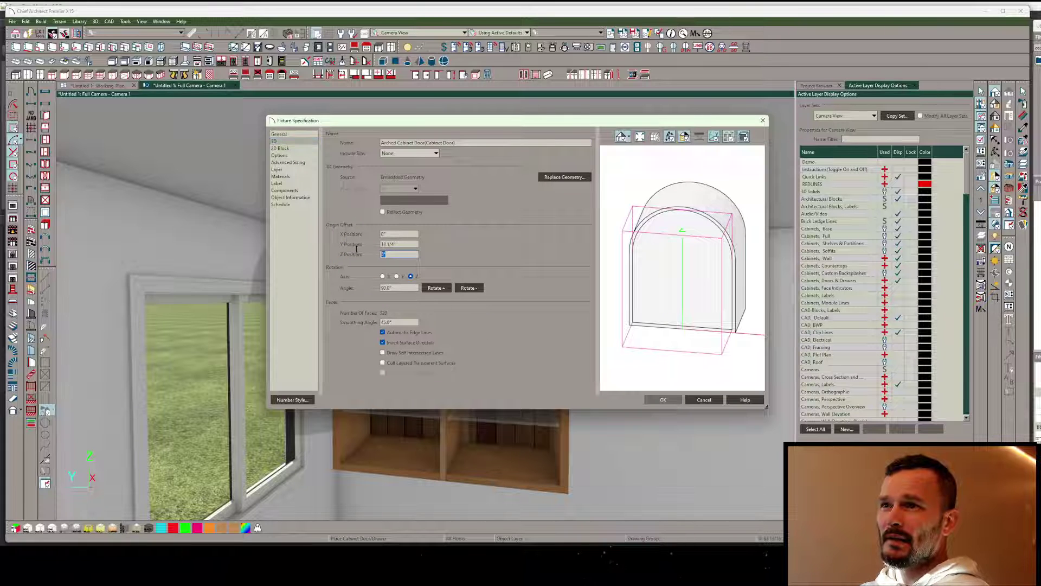
pyautogui.write('3/4')
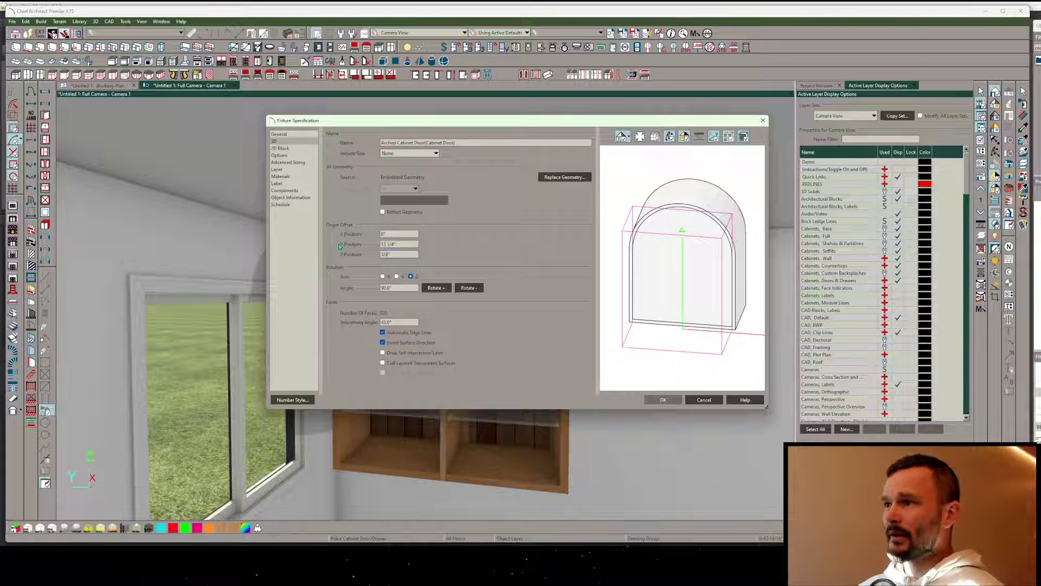
pyautogui.press('Return')
pyautogui.click(539, 315)
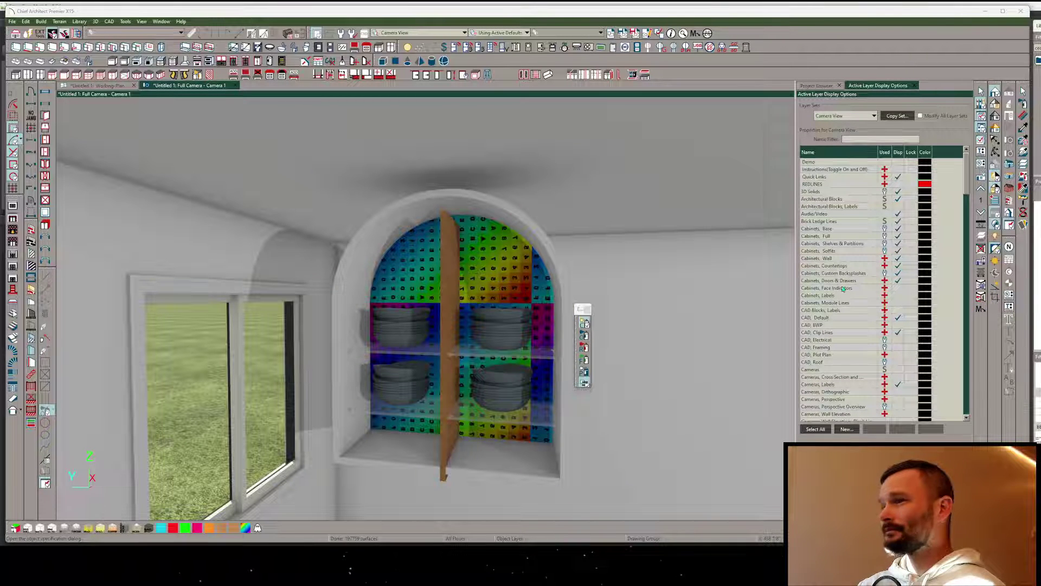
# - Change the arched door symbol's Z position origin offset to a negative value to lower the arch
pyautogui.click(402, 252)
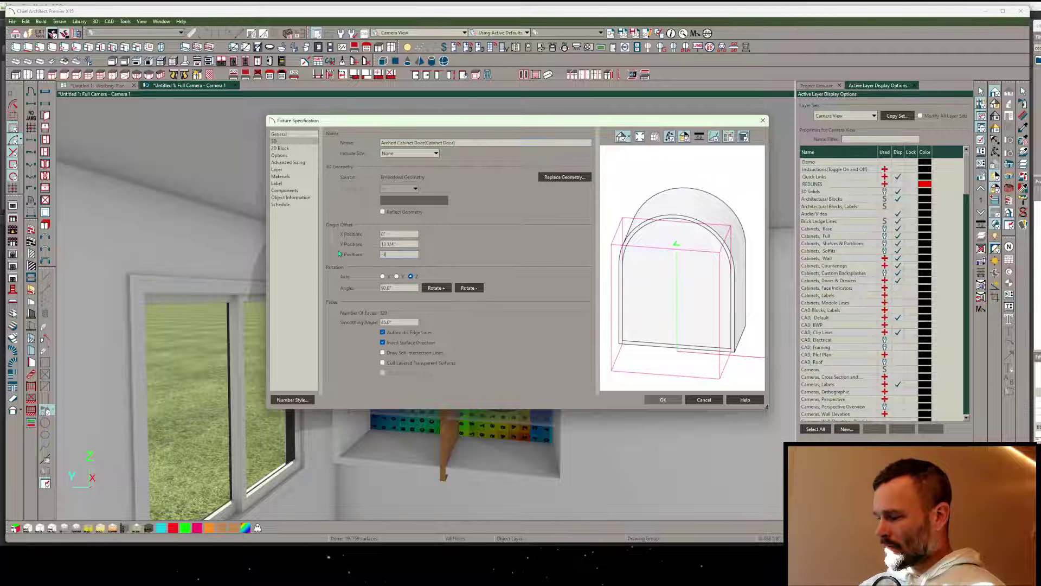
pyautogui.press('Return')
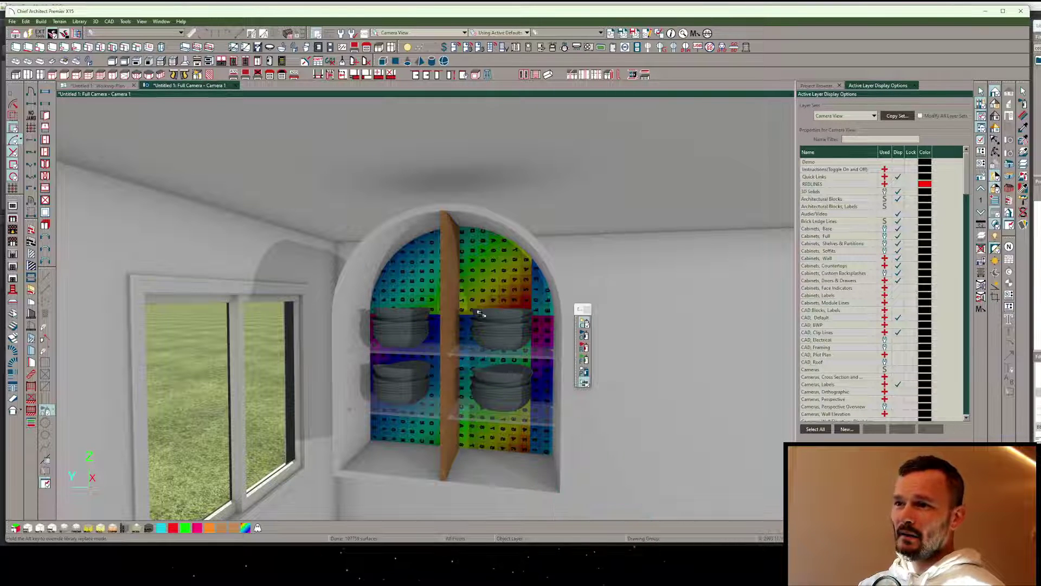
pyautogui.press('Escape')
# - Repaint the arched back panel with wood planks and the surrounding arched frame with oak
pyautogui.moveTo(481, 313); pyautogui.dragTo(470, 301)
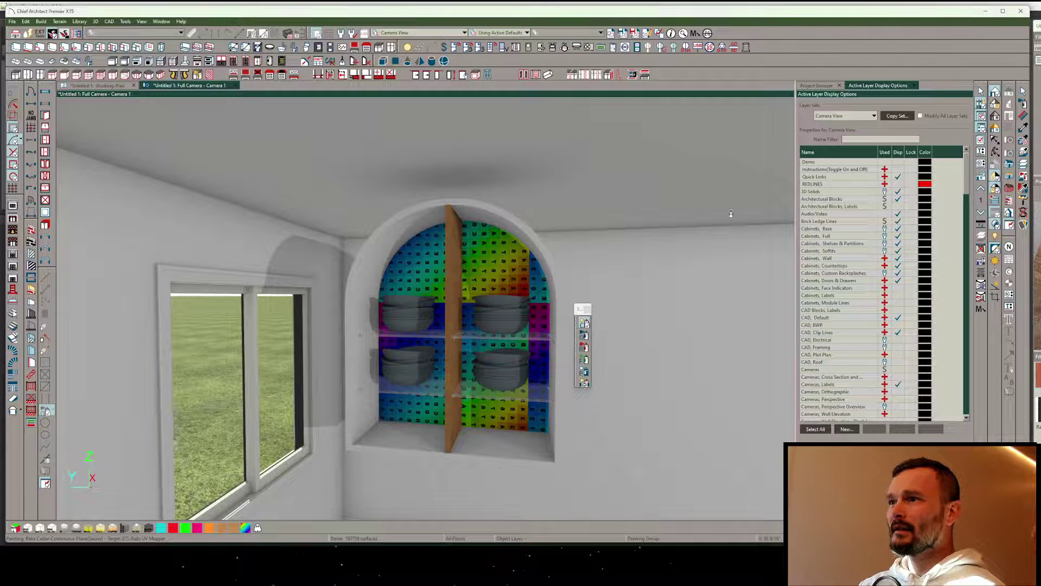
pyautogui.click(1023, 128)
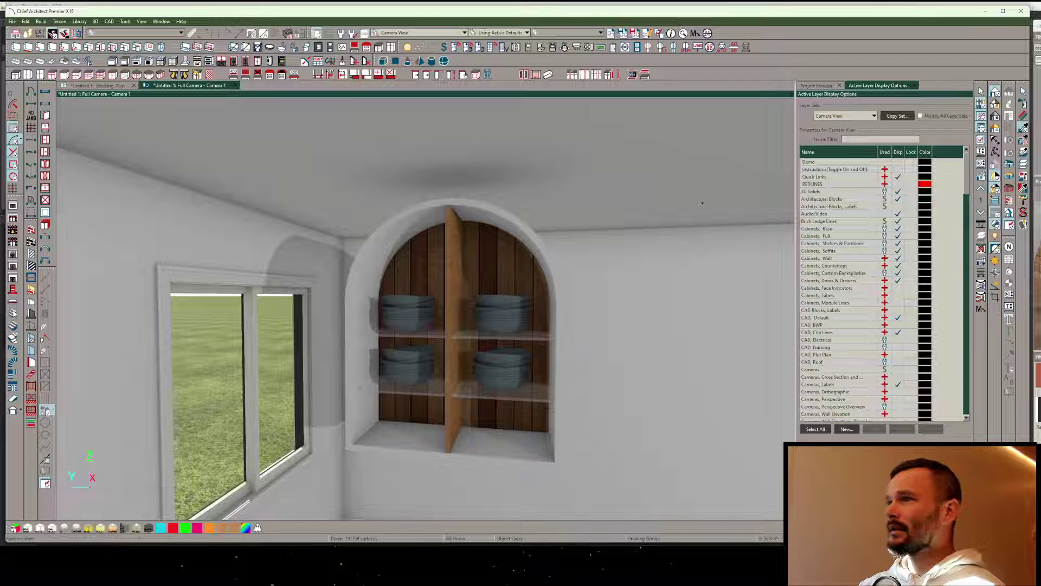
pyautogui.click(481, 215)
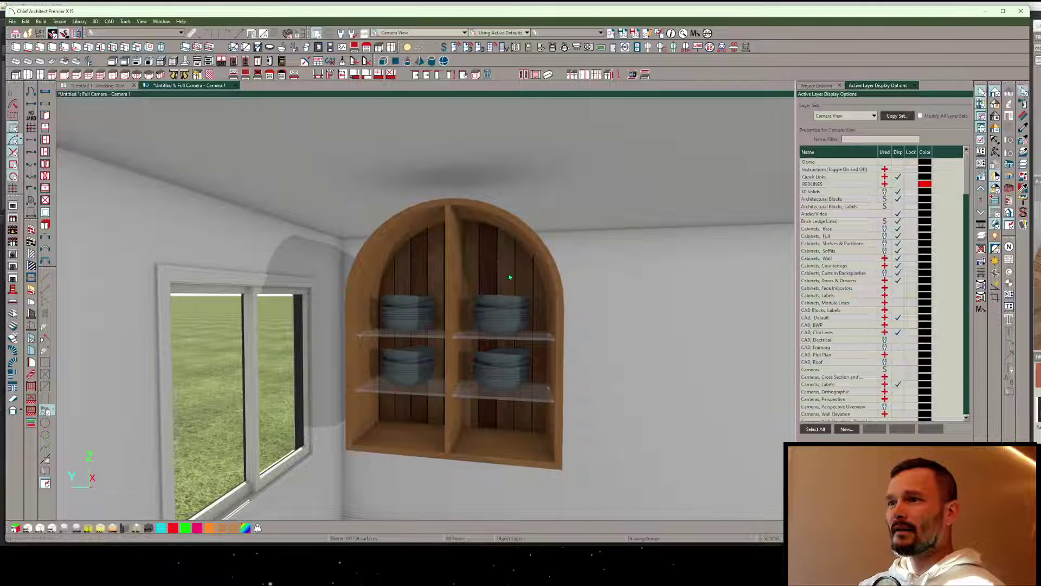
# - Examine the finished arched cabinet from the front and the side in a ray-traced rendering
pyautogui.moveTo(510, 277); pyautogui.dragTo(548, 298, button='middle')
pyautogui.moveTo(537, 102); pyautogui.dragTo(542, 104, button='middle')
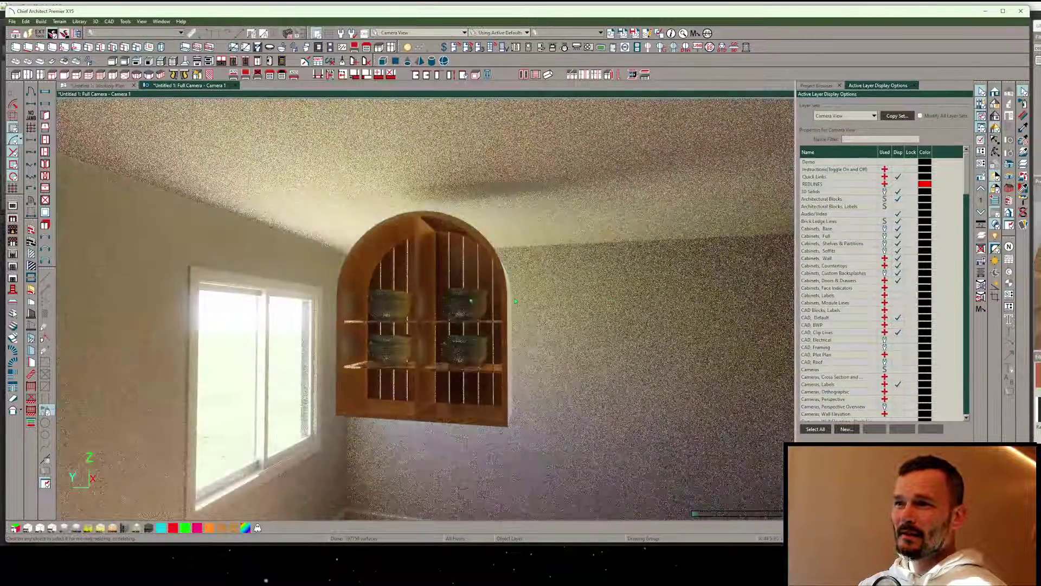
pyautogui.moveTo(529, 293); pyautogui.dragTo(516, 307, button='middle')
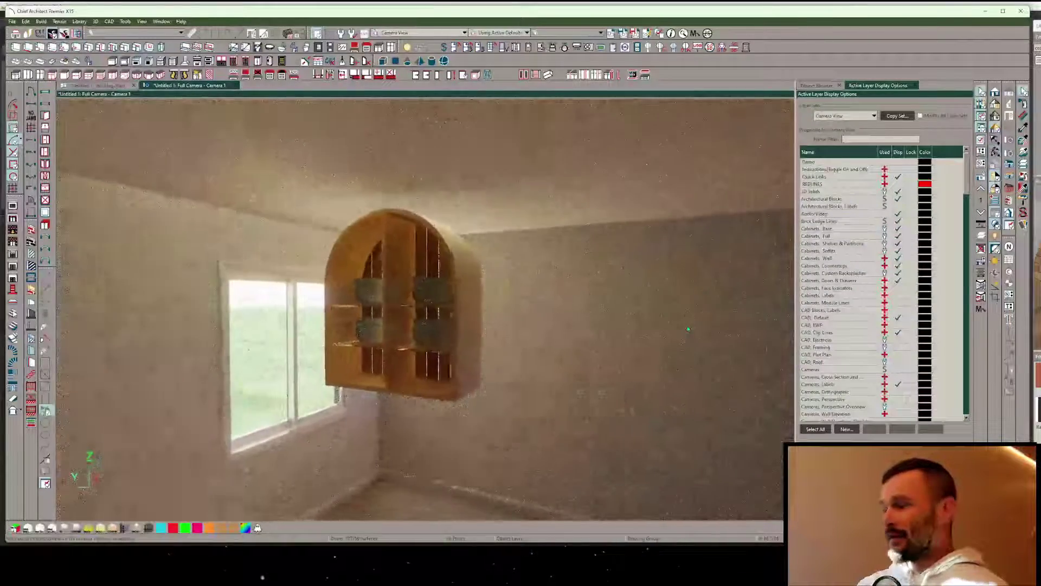